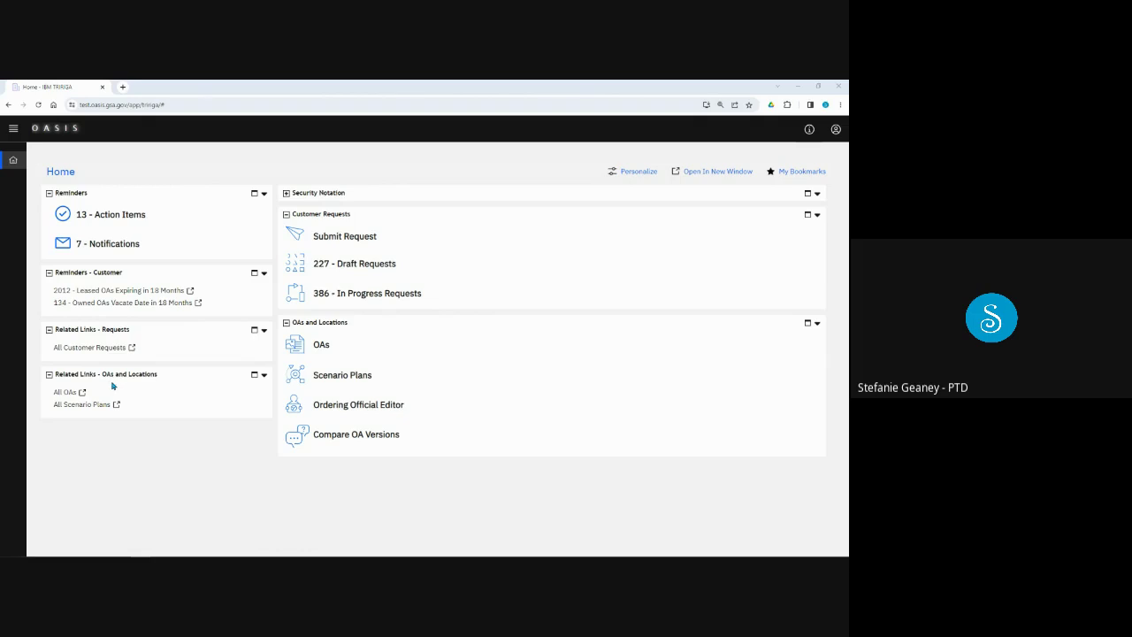
# Open the list of active OAs in the organization and filter it by OA number AIL07403.
pyautogui.click(457, 348)
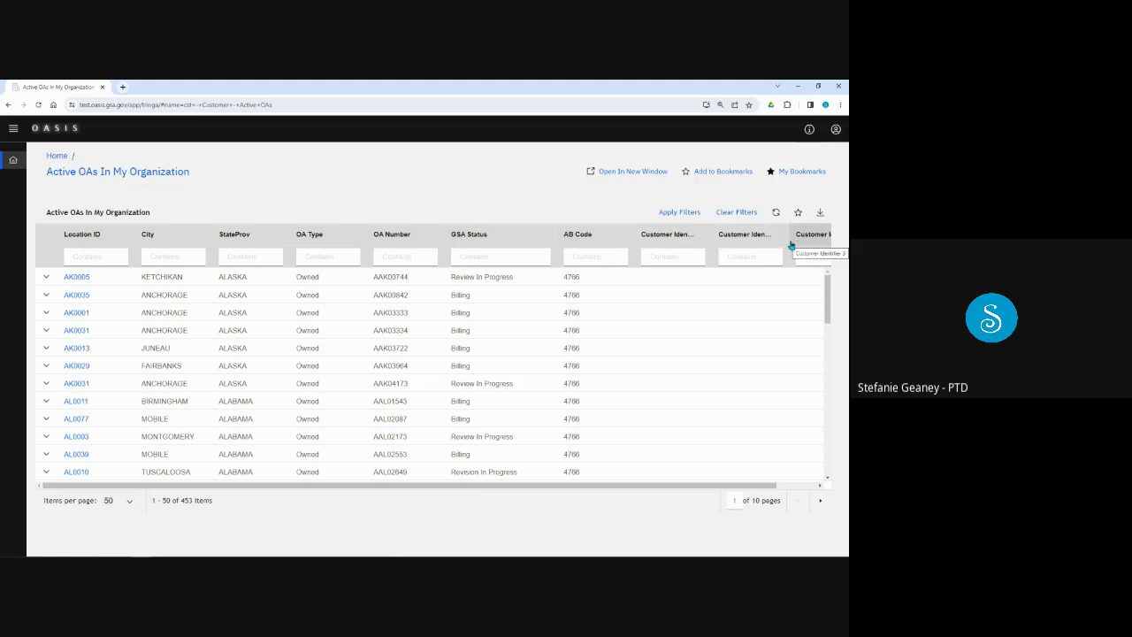
pyautogui.click(395, 260)
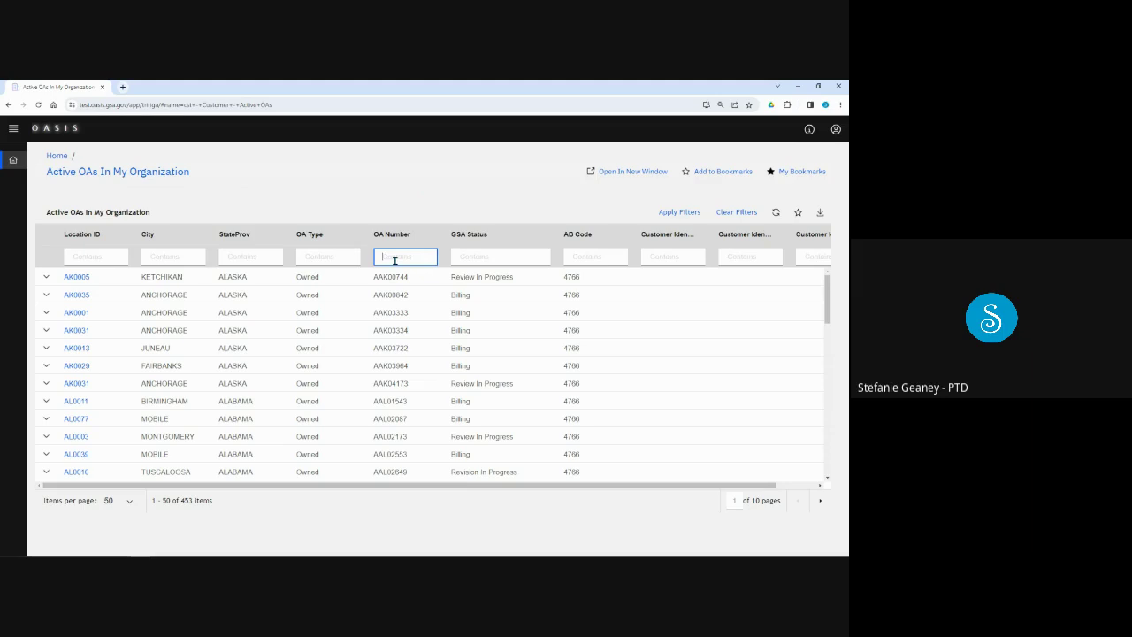
pyautogui.write('AAL07403')
pyautogui.press('Return')
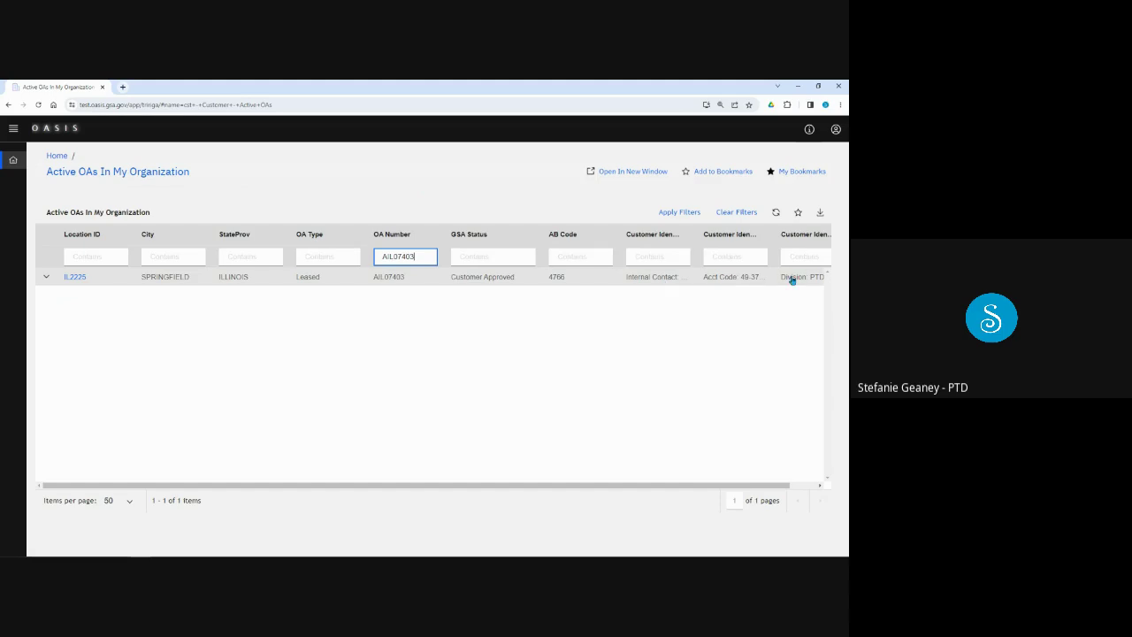
# Open the filtered occupancy agreement in a maximized window and review its general information and site details.
pyautogui.click(342, 278)
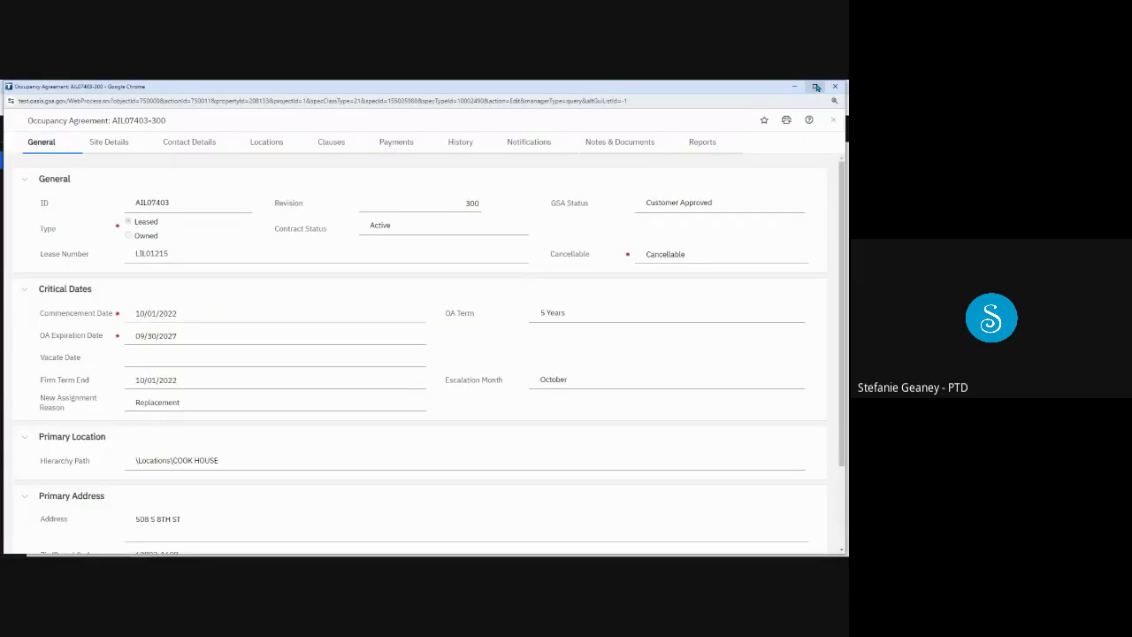
pyautogui.click(815, 86)
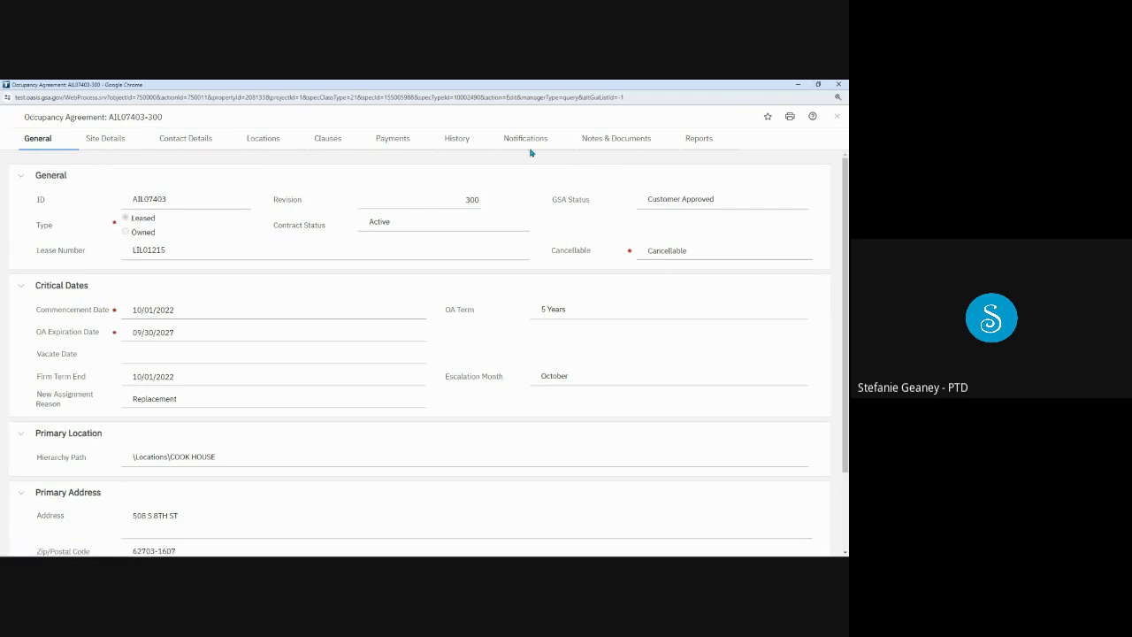
pyautogui.click(63, 139)
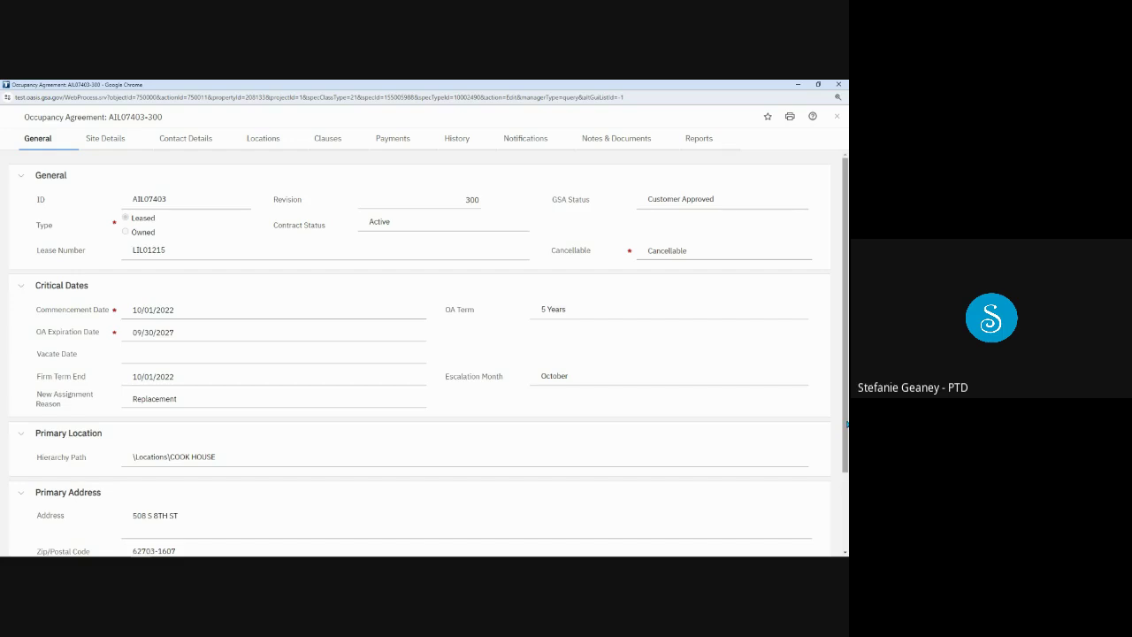
pyautogui.moveTo(846, 424); pyautogui.dragTo(846, 506)
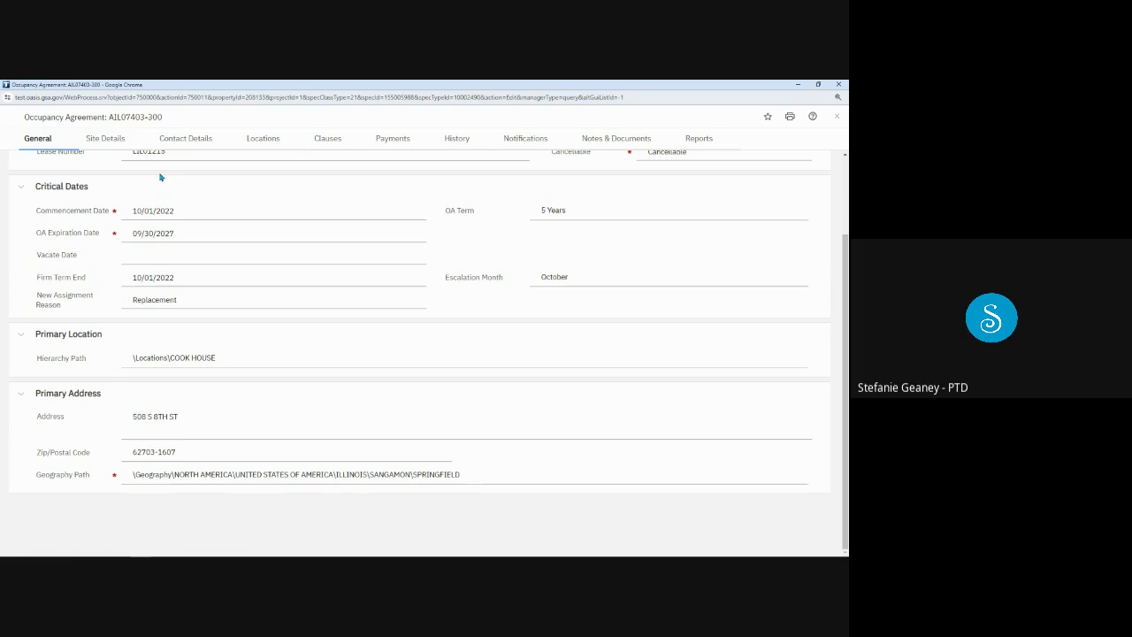
pyautogui.click(106, 139)
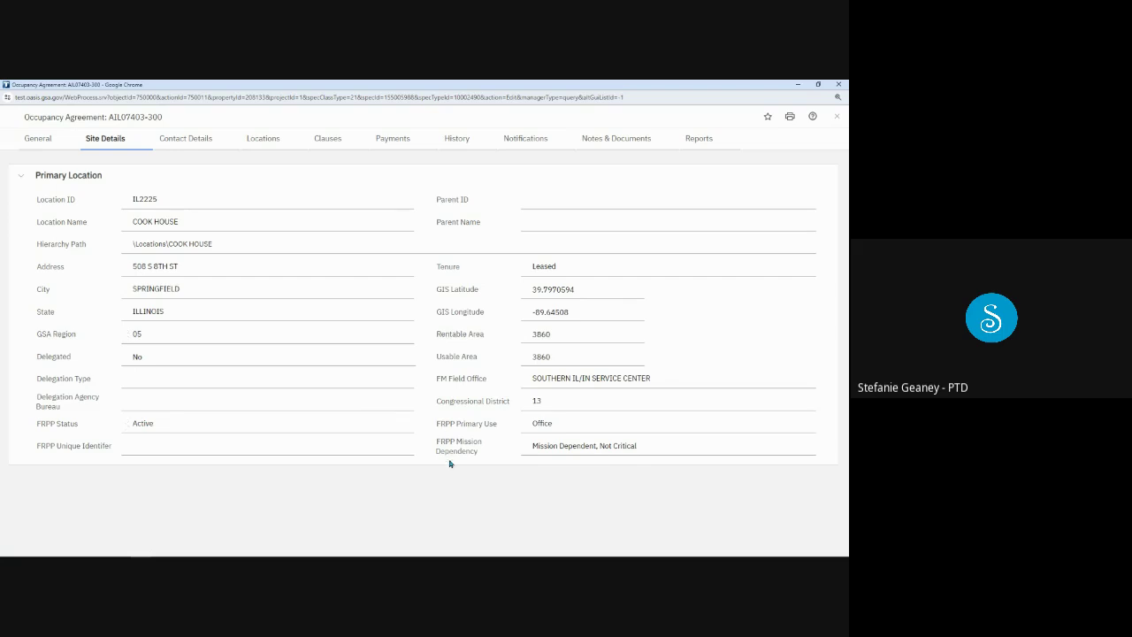
# Review the agreement's contact details with 20 contacts per page, through the full contact list and the tenant information.
pyautogui.click(196, 137)
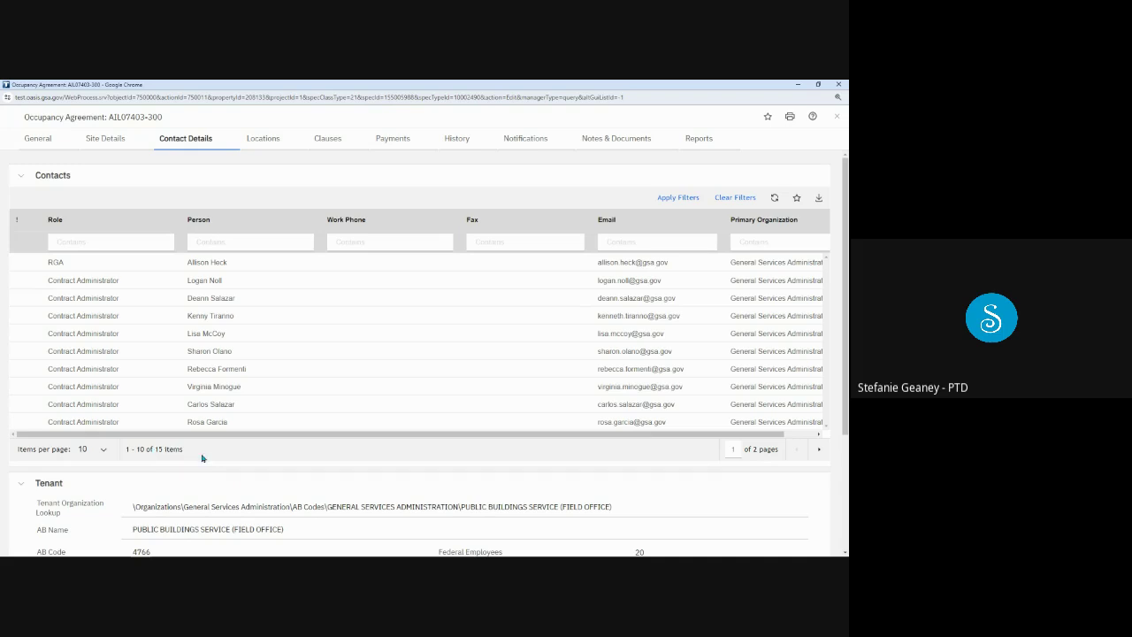
pyautogui.click(104, 450)
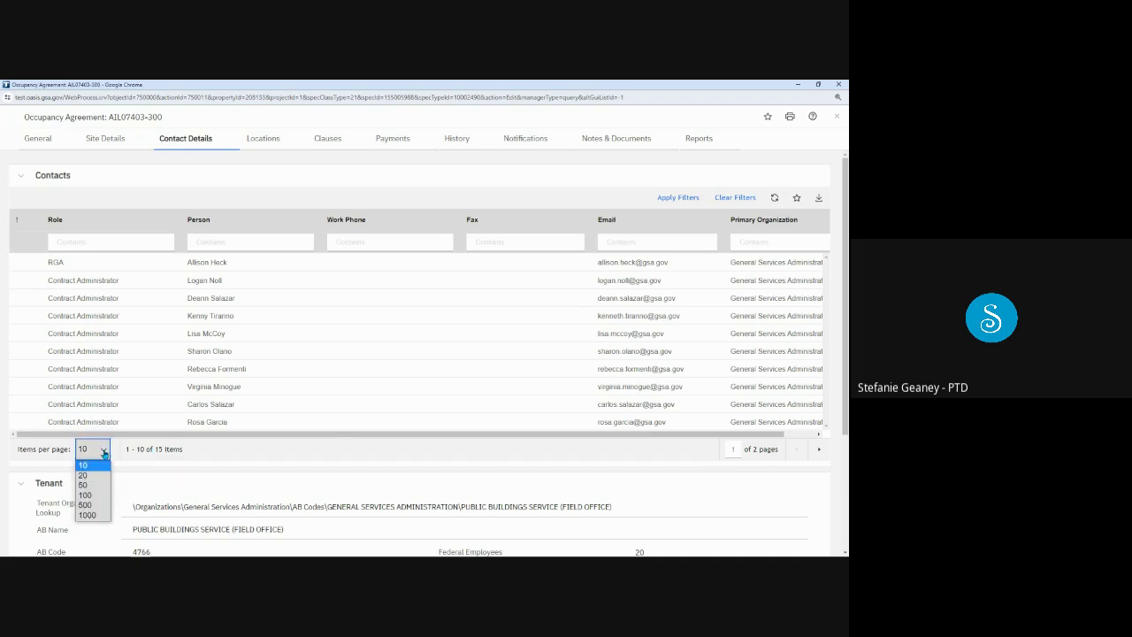
pyautogui.click(100, 476)
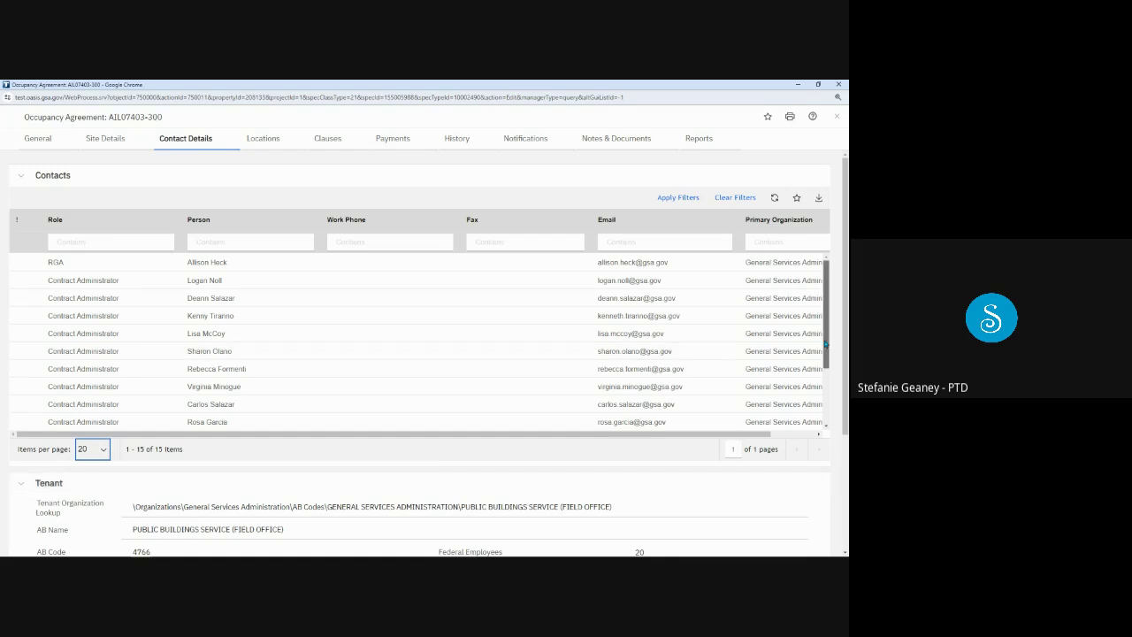
pyautogui.moveTo(825, 345); pyautogui.dragTo(820, 419)
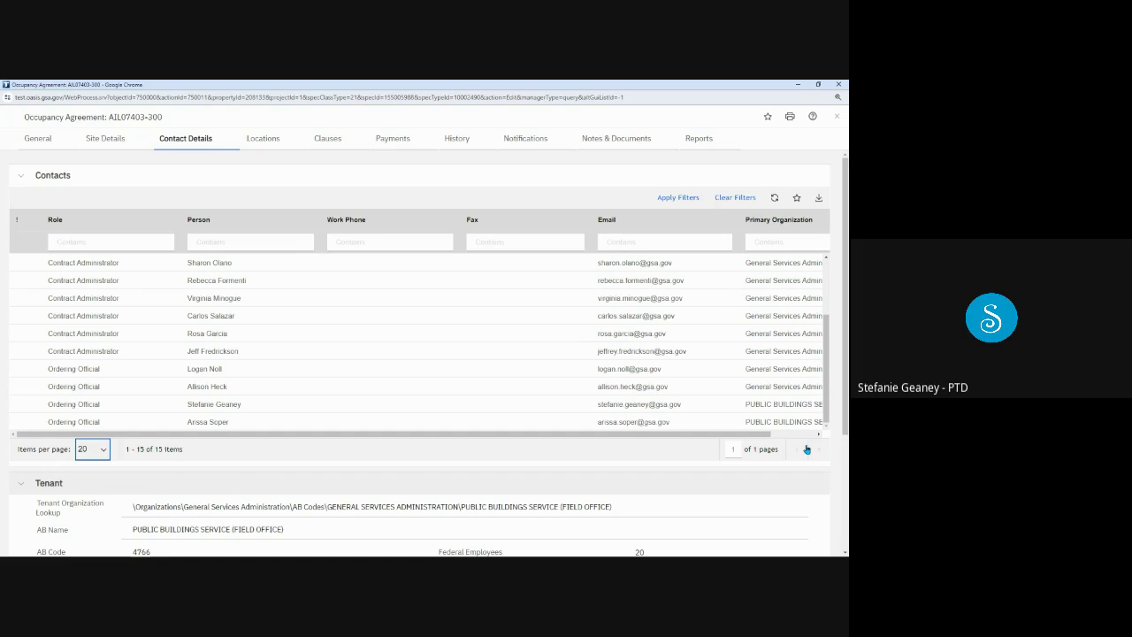
pyautogui.moveTo(844, 429); pyautogui.dragTo(824, 546)
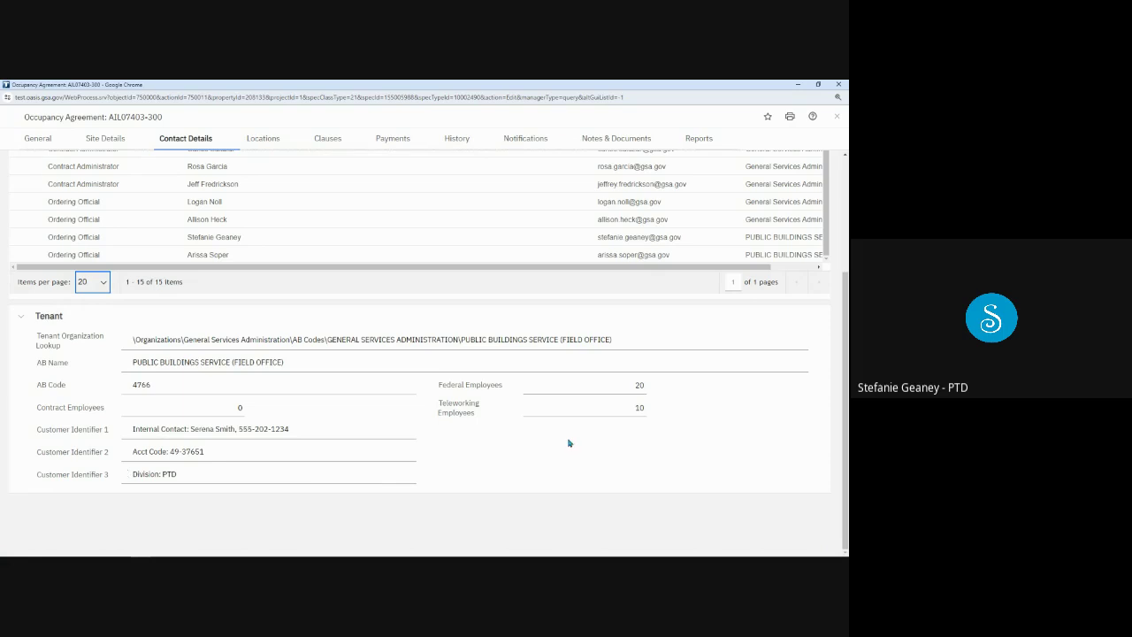
# Review the agreement's locations, from the location summary and premise locations to the zero square feet items.
pyautogui.click(262, 139)
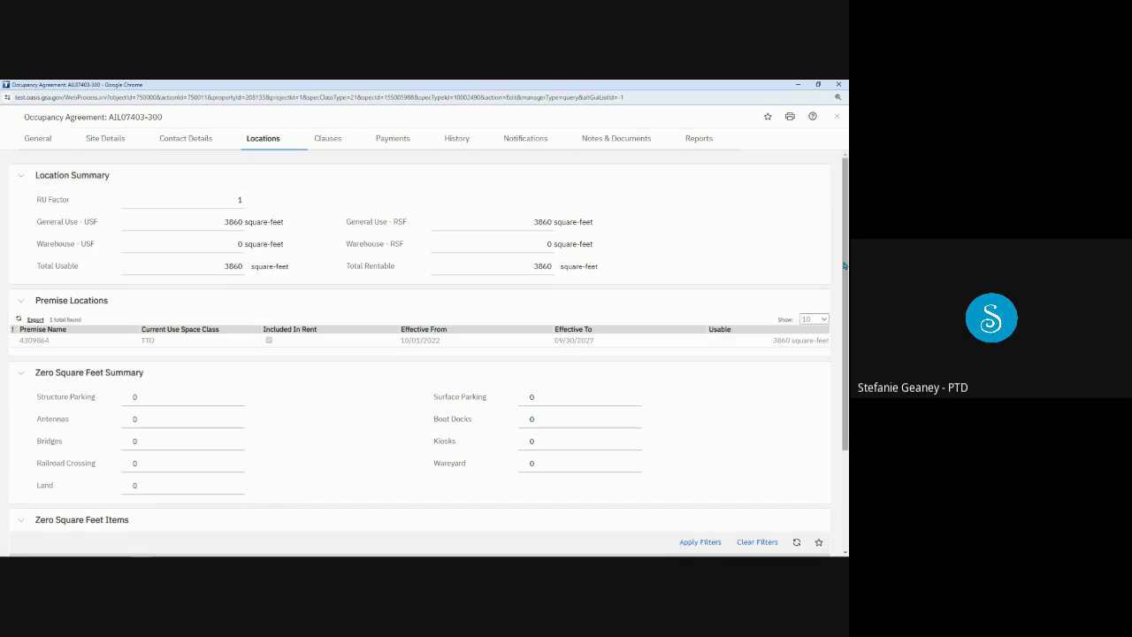
pyautogui.moveTo(845, 265); pyautogui.dragTo(836, 311)
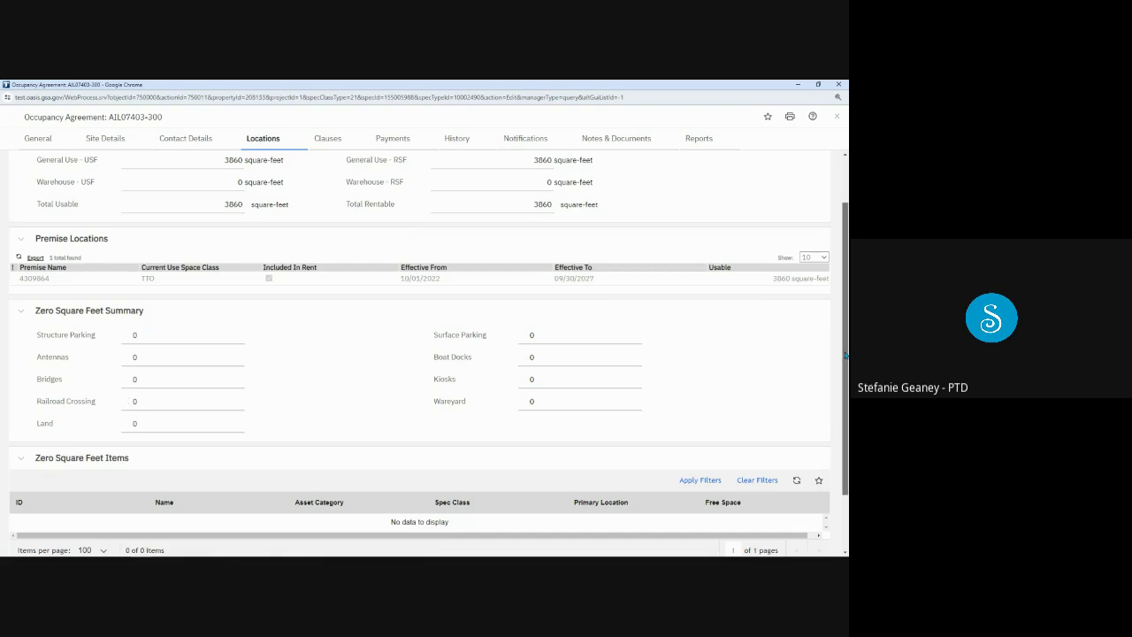
pyautogui.scroll(-1, 839, 416)
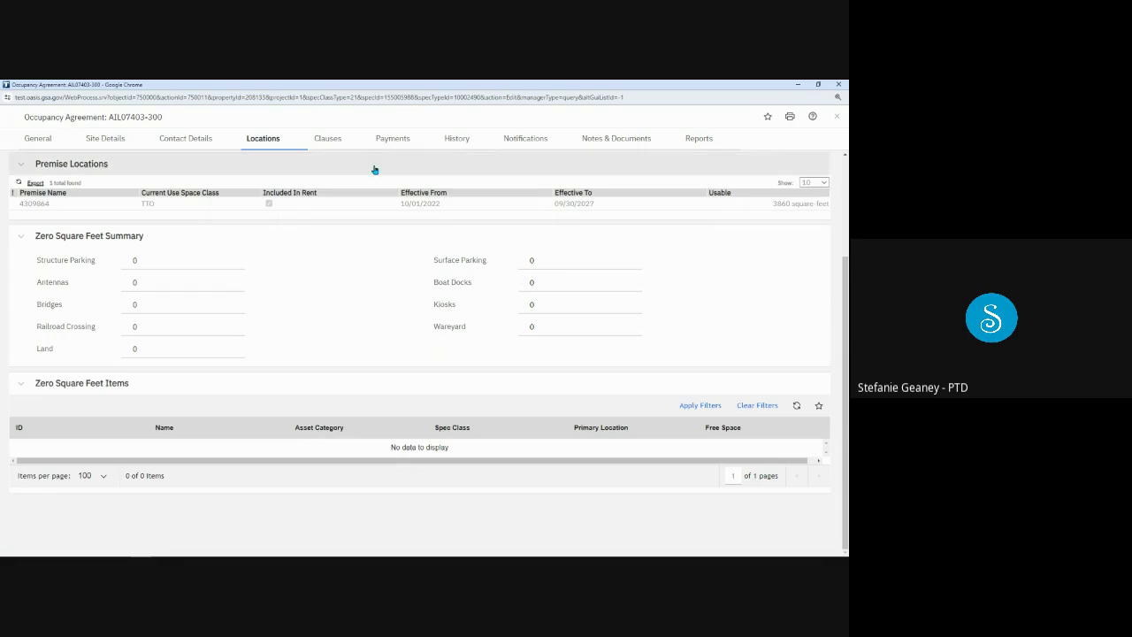
# Read the Rent clause named Occupancy Terms in a maximized window and close it.
pyautogui.click(336, 139)
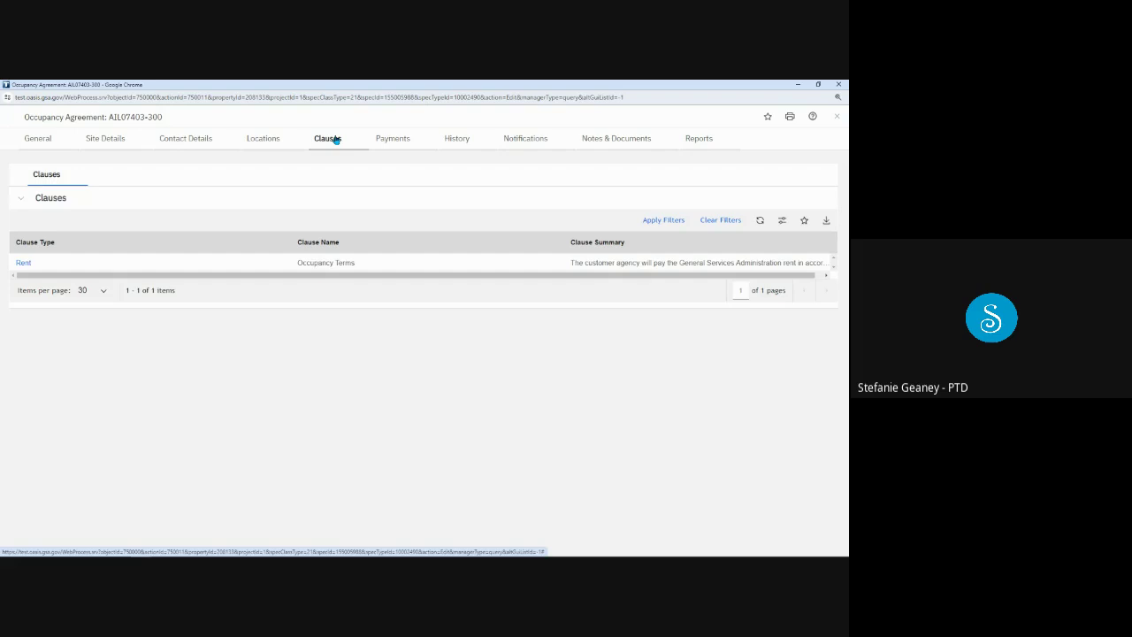
pyautogui.click(312, 267)
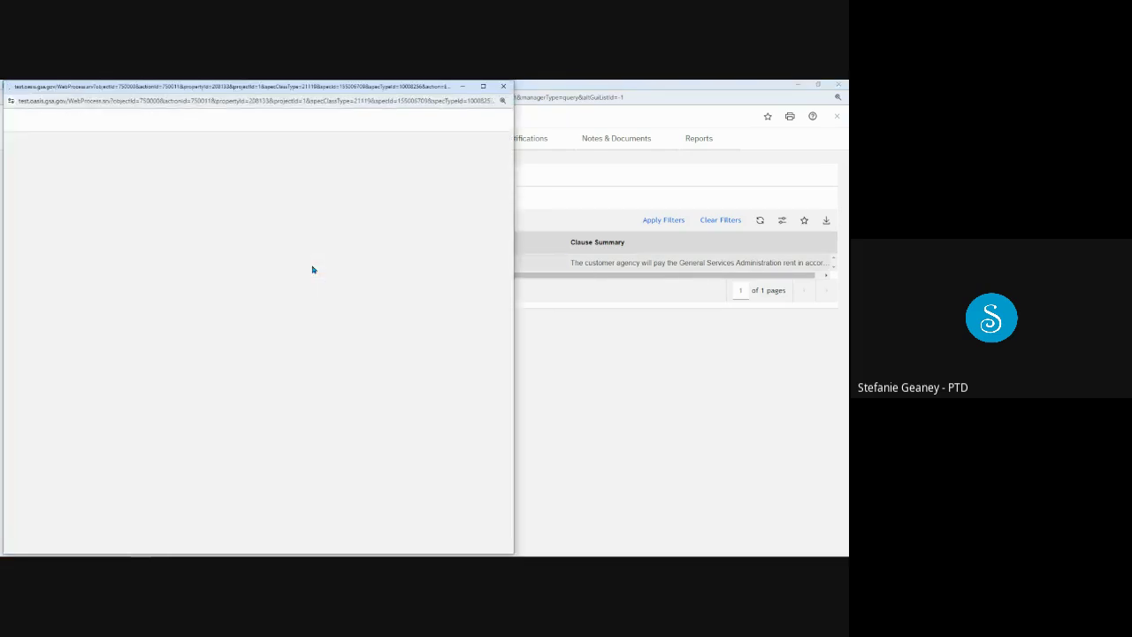
pyautogui.click(476, 117)
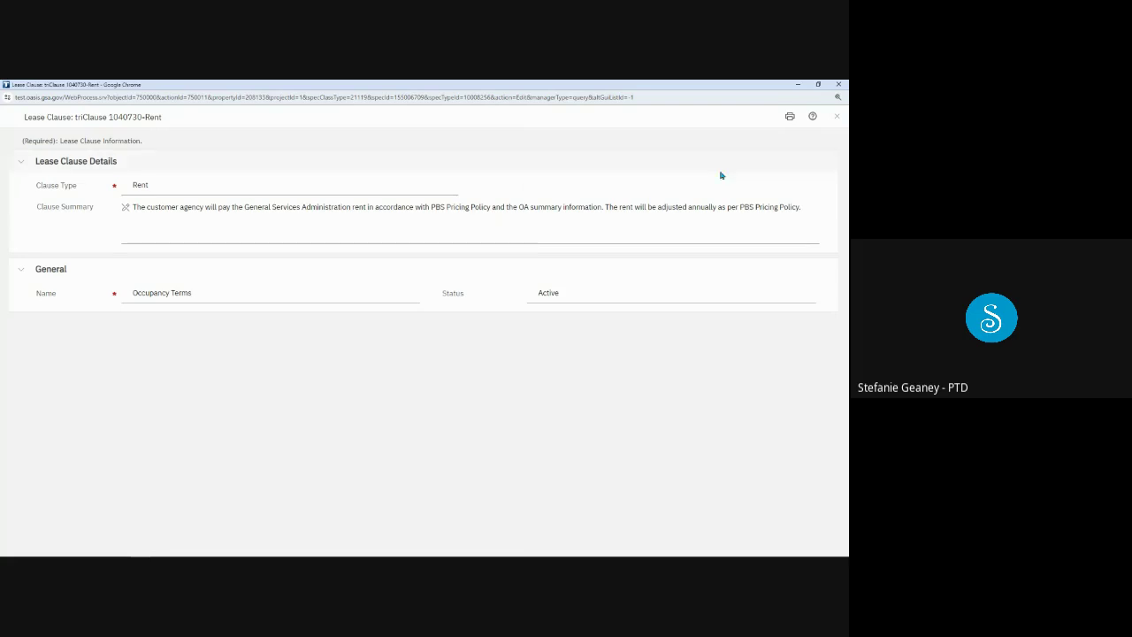
pyautogui.click(836, 118)
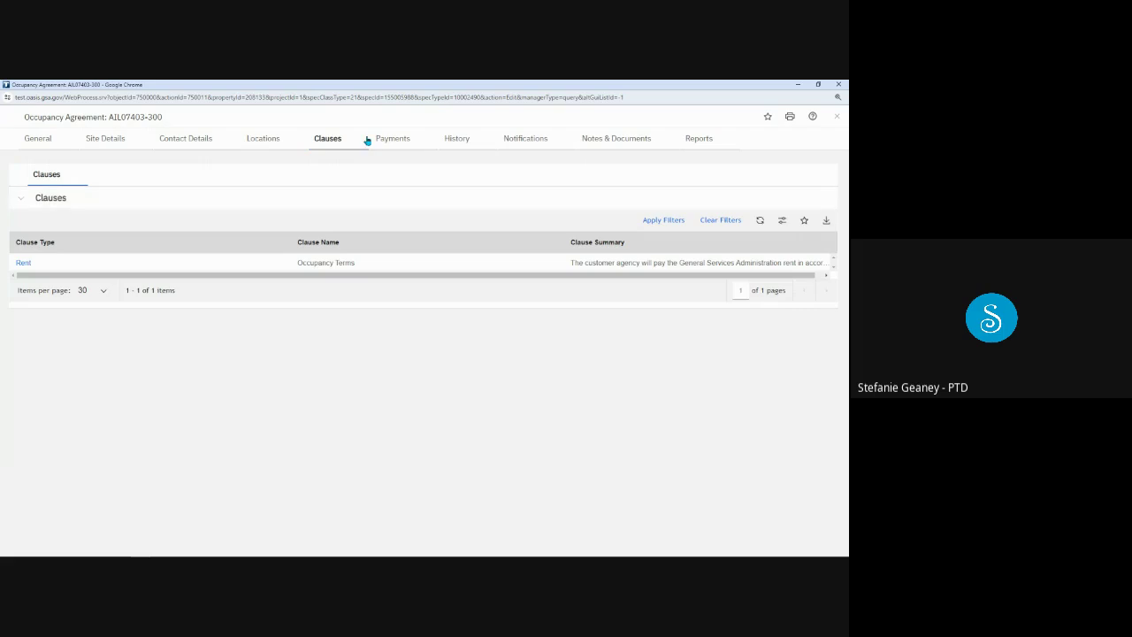
# Review the agreement's payment schedules and its list of payments.
pyautogui.click(388, 140)
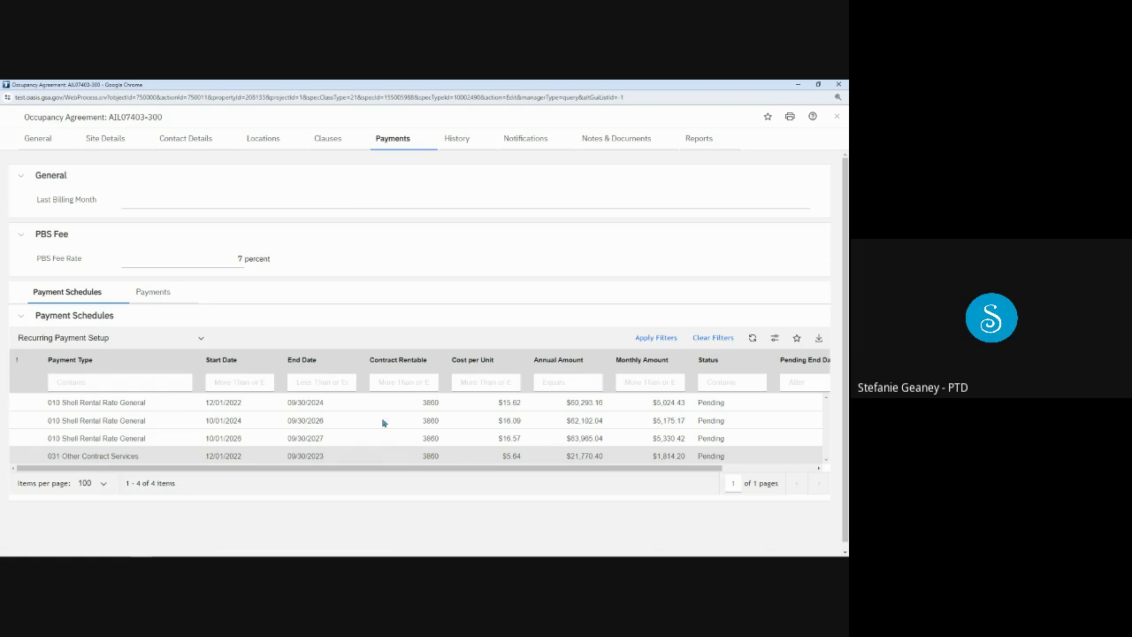
pyautogui.click(164, 292)
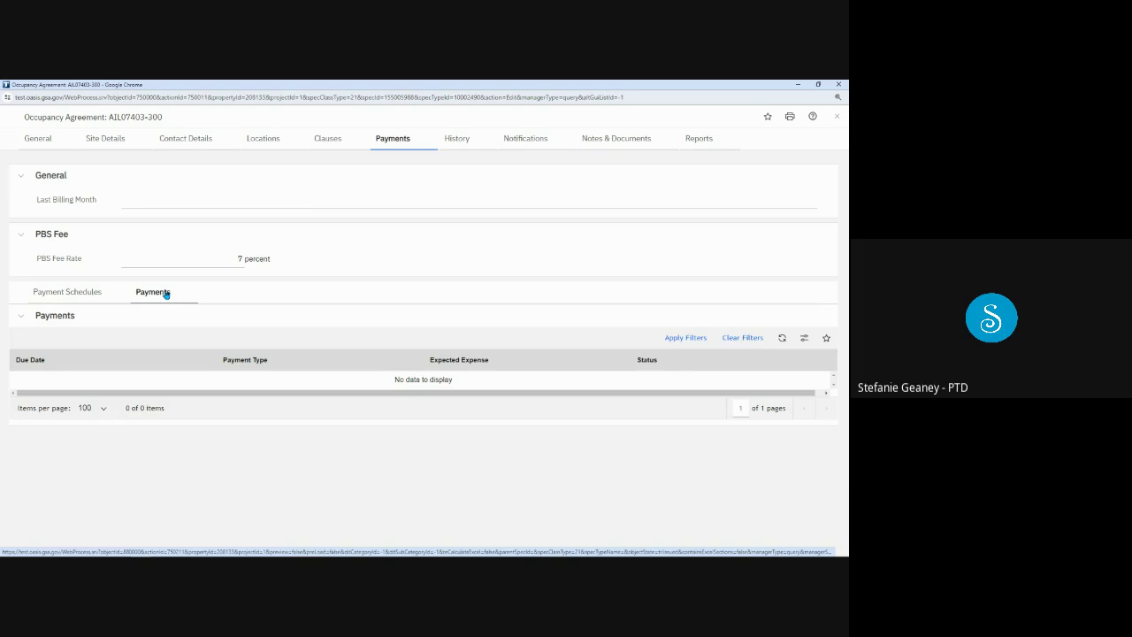
# Examine the agreement's modification history and its approval and appraiser reviews.
pyautogui.click(454, 139)
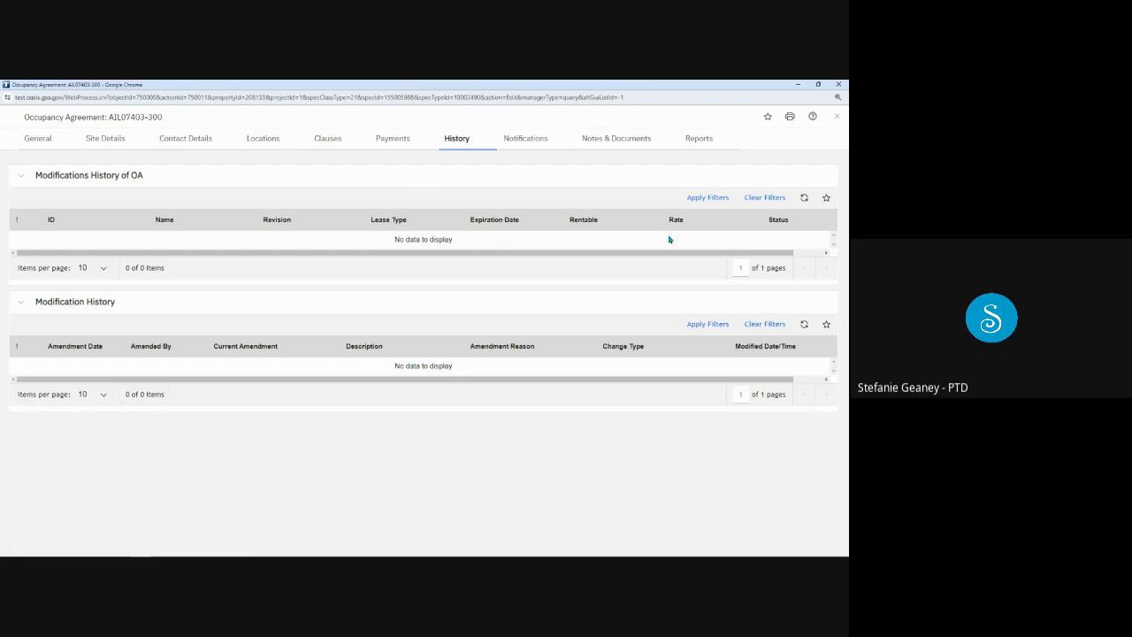
pyautogui.click(525, 137)
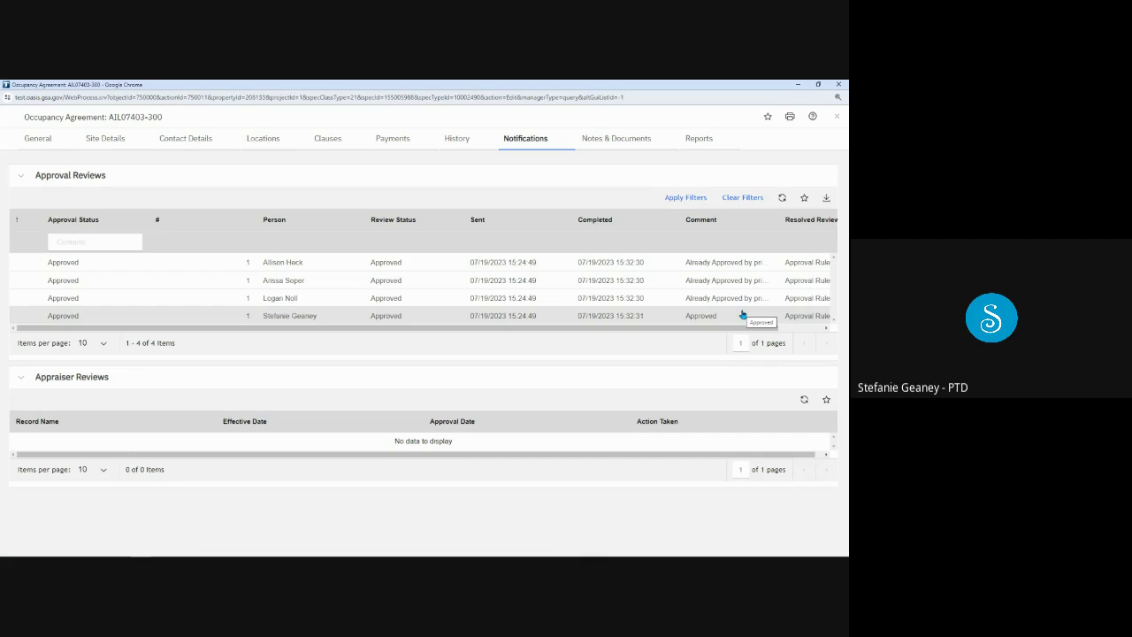
# Open the Post-Approval Snapshot customer document in a maximized window and enlarge its preview to 113%.
pyautogui.click(628, 146)
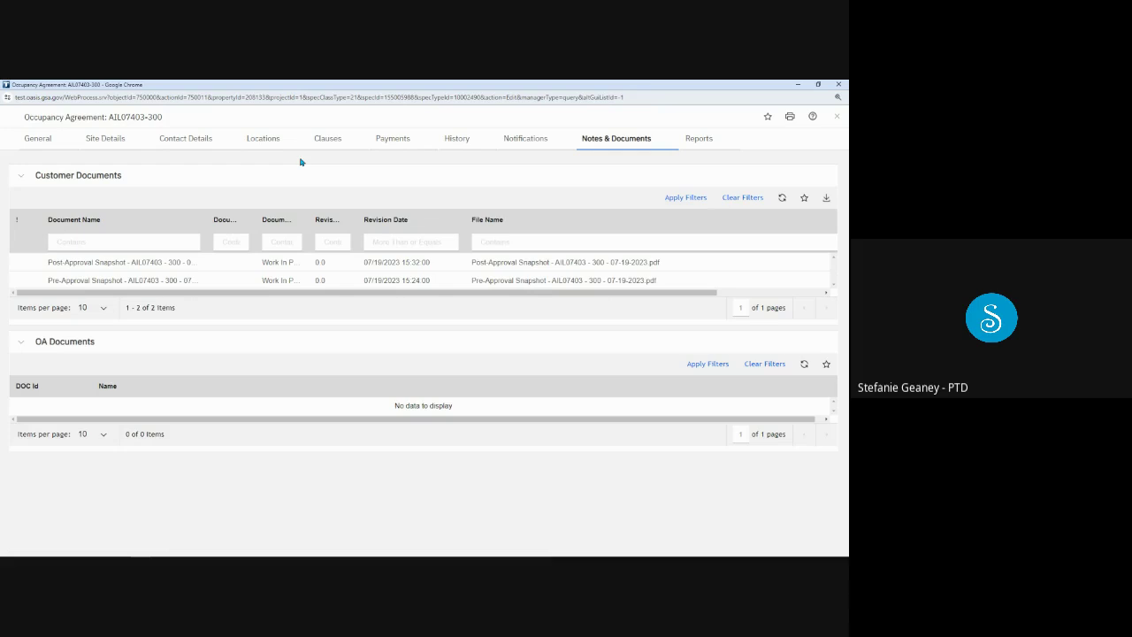
pyautogui.click(222, 265)
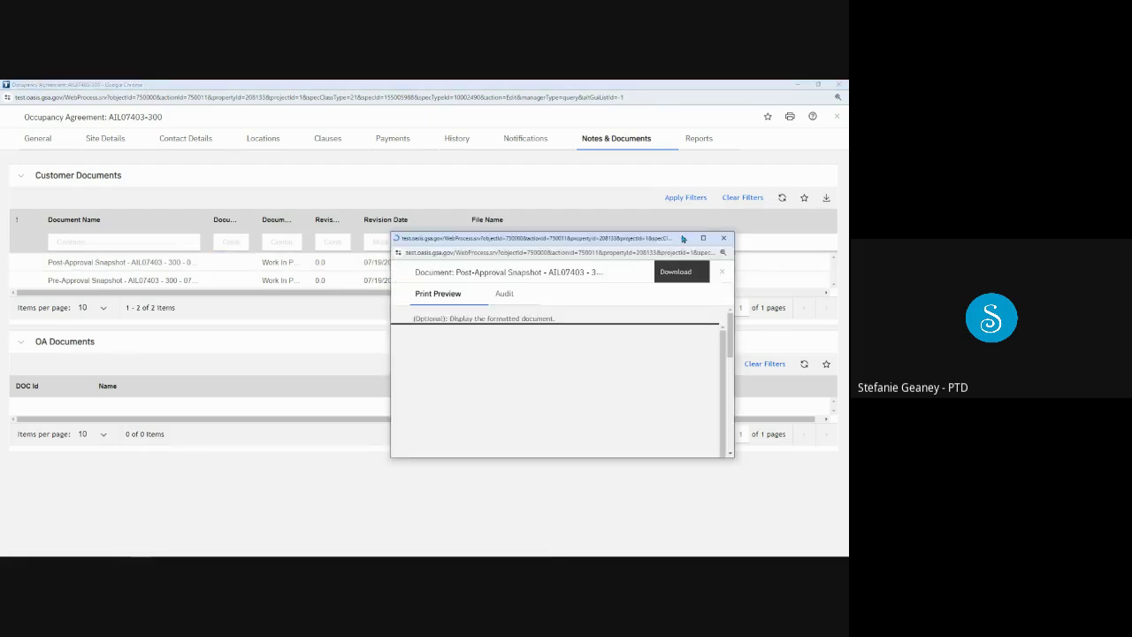
pyautogui.click(702, 238)
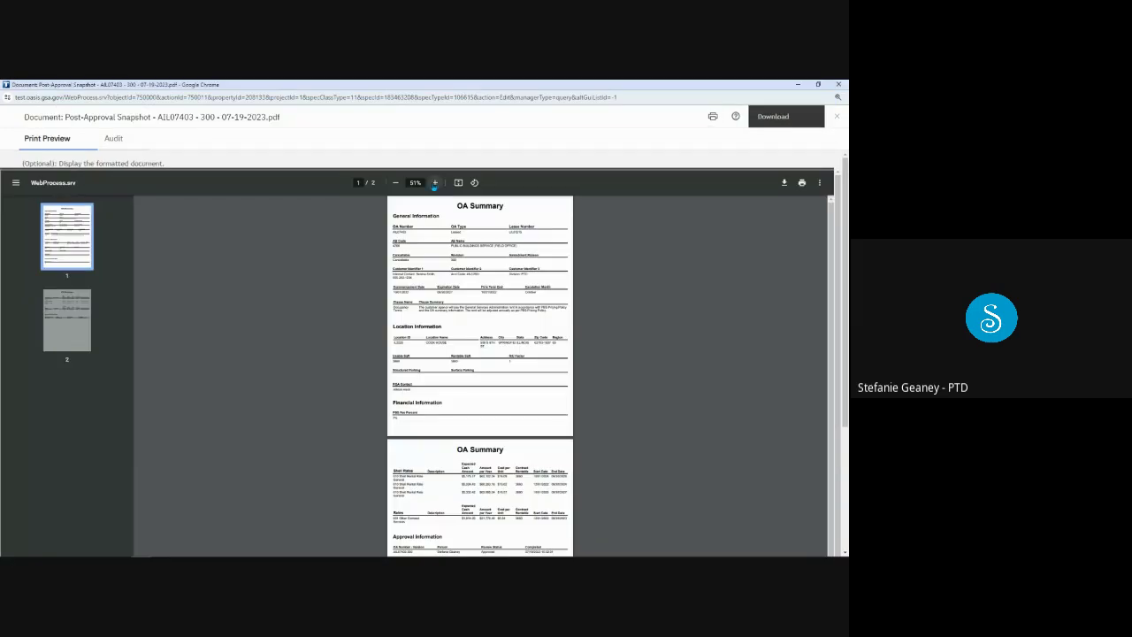
pyautogui.click(434, 182)
pyautogui.click(434, 182)
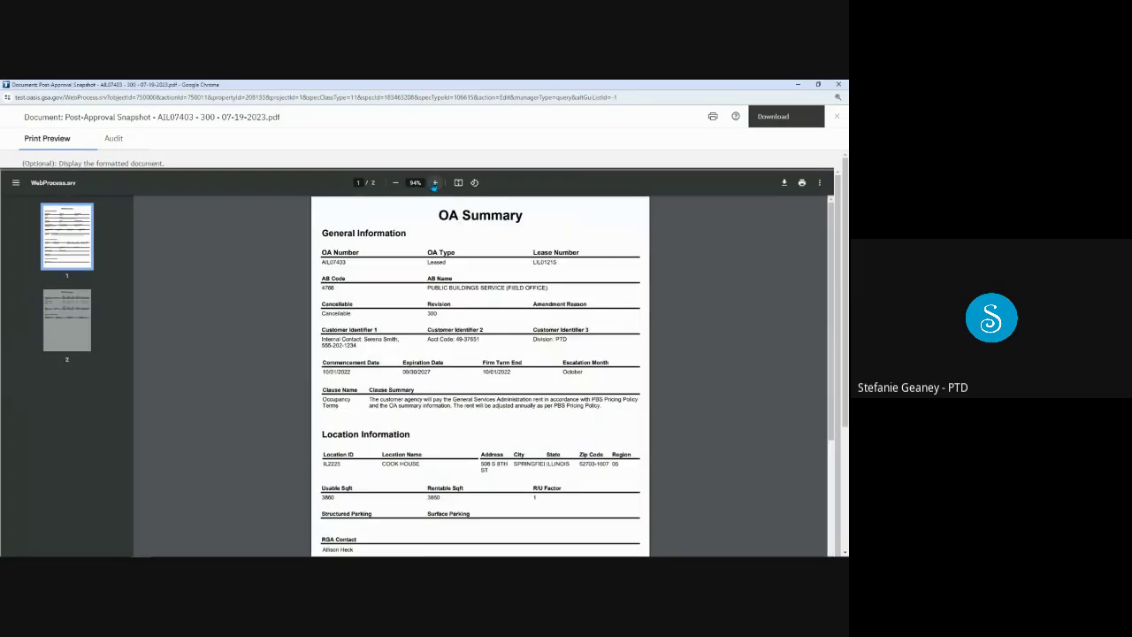
pyautogui.click(434, 182)
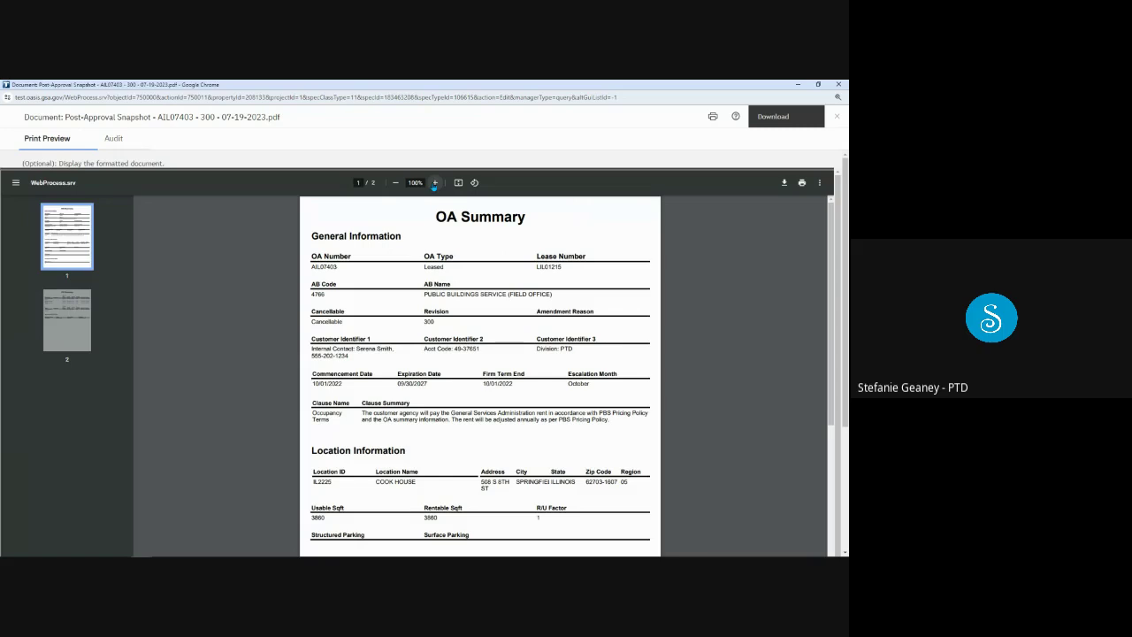
pyautogui.click(434, 182)
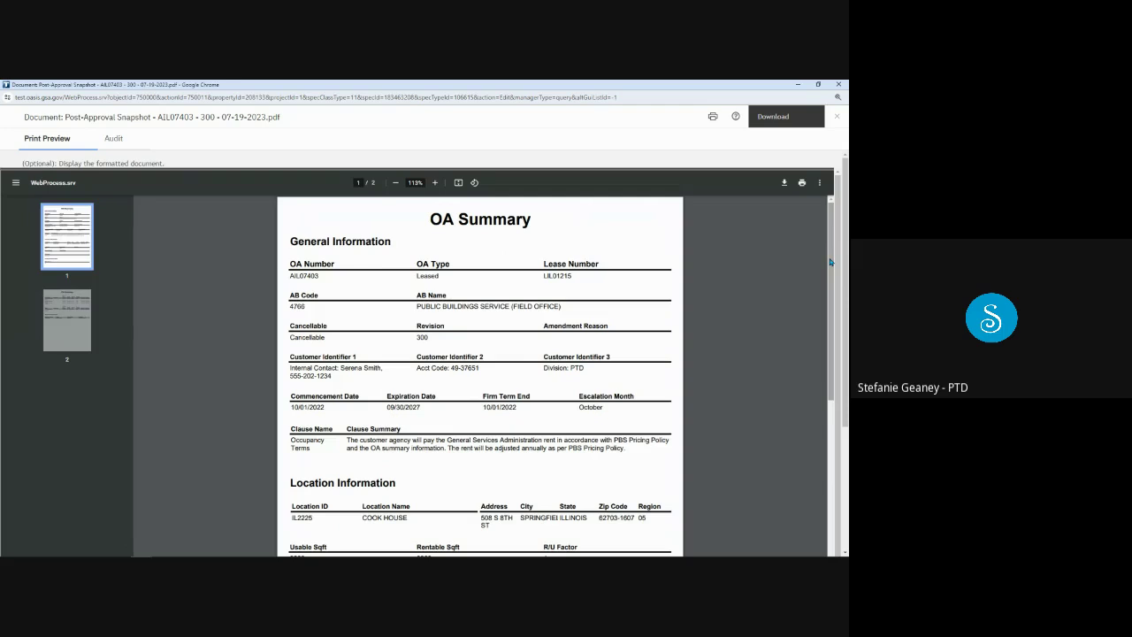
# Read the snapshot's OA Summary through location, financial, rate and approval information, and close the document.
pyautogui.moveTo(830, 262); pyautogui.dragTo(827, 308)
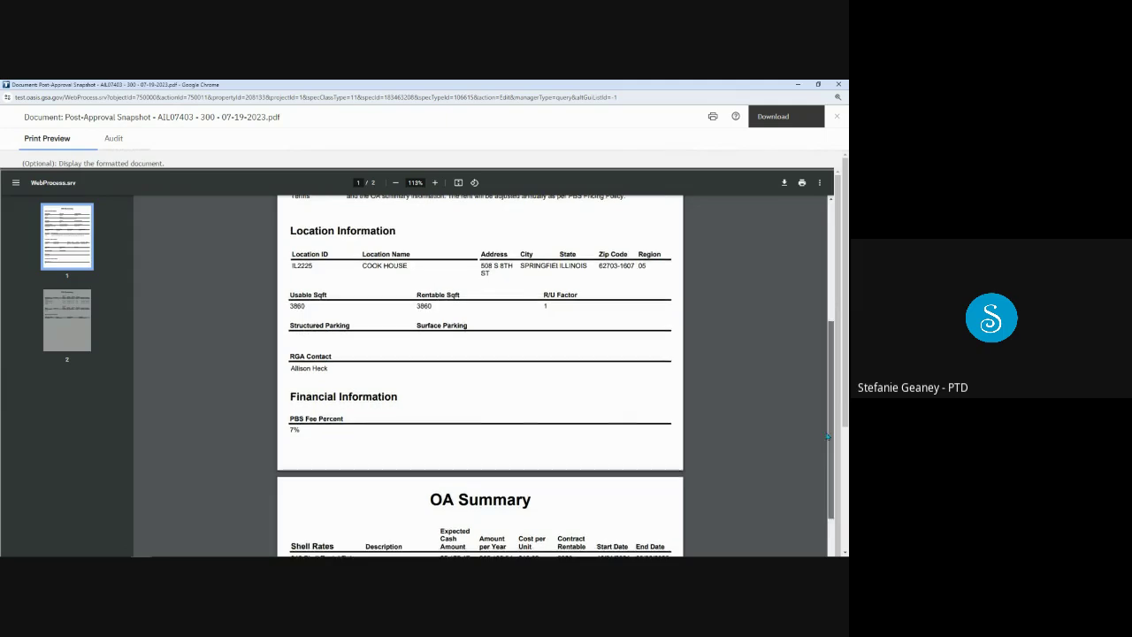
pyautogui.scroll(-3, 817, 500)
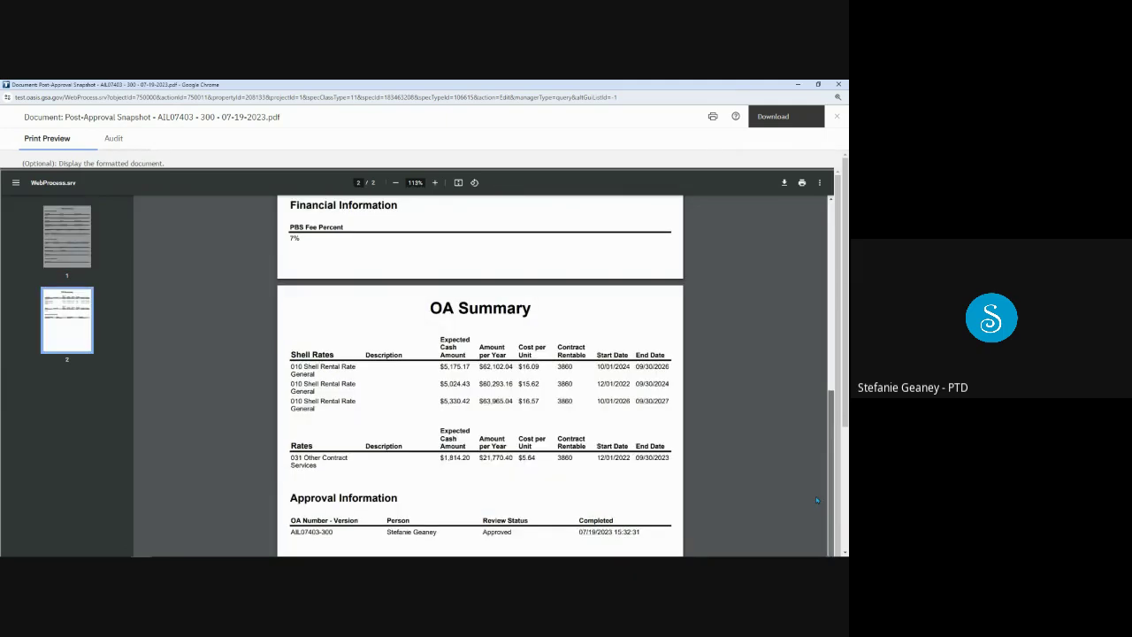
pyautogui.scroll(-1, 816, 501)
pyautogui.scroll(-1, 533, 454)
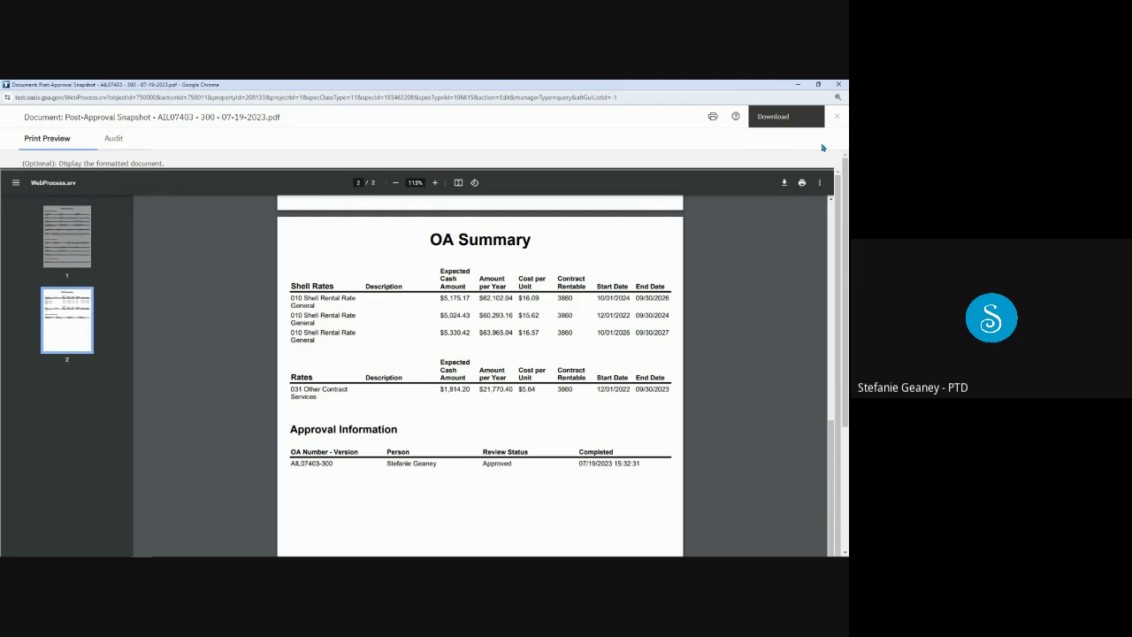
pyautogui.click(837, 118)
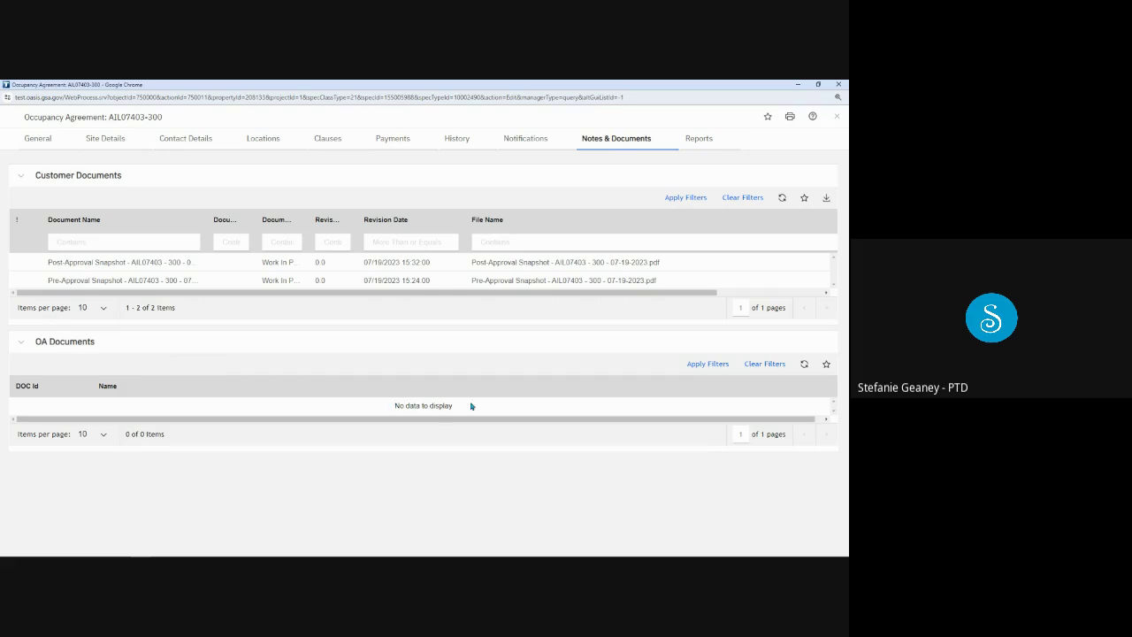
# Display the agreement's OA Summary report.
pyautogui.click(698, 139)
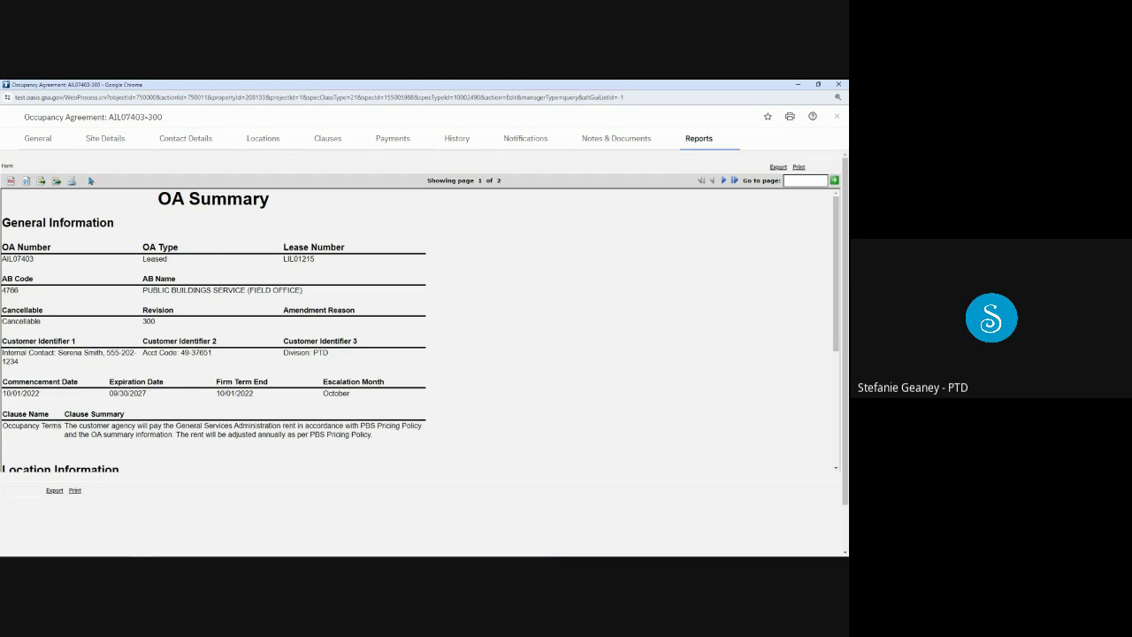
# Generate a PDF print version of all pages of the OA Summary report in a maximized window, without sending it to the printer.
pyautogui.click(74, 182)
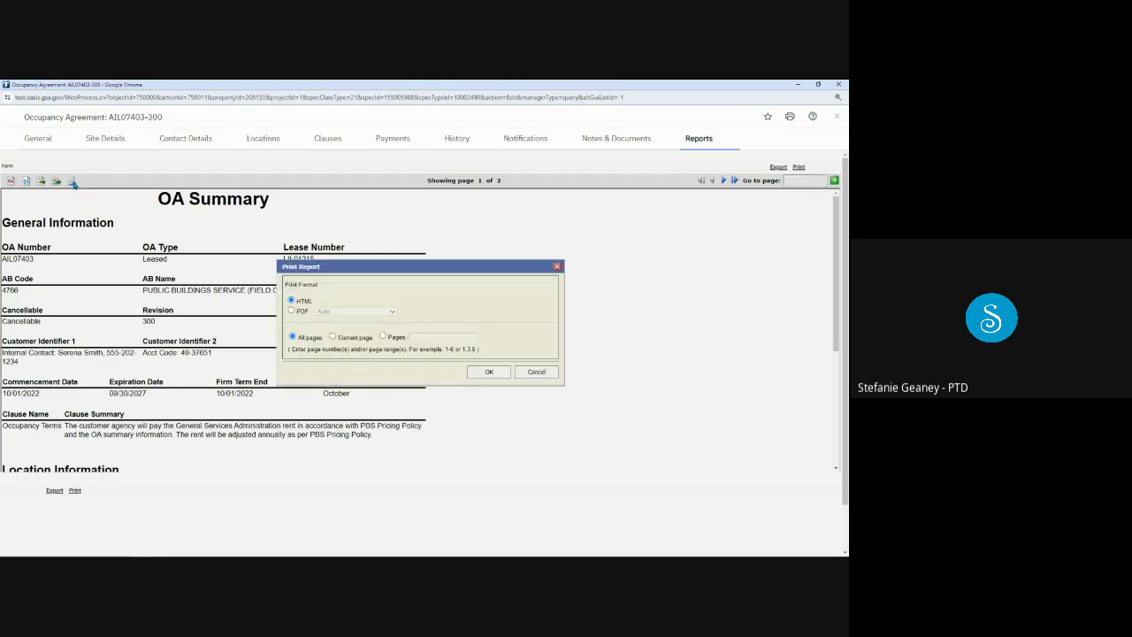
pyautogui.click(293, 311)
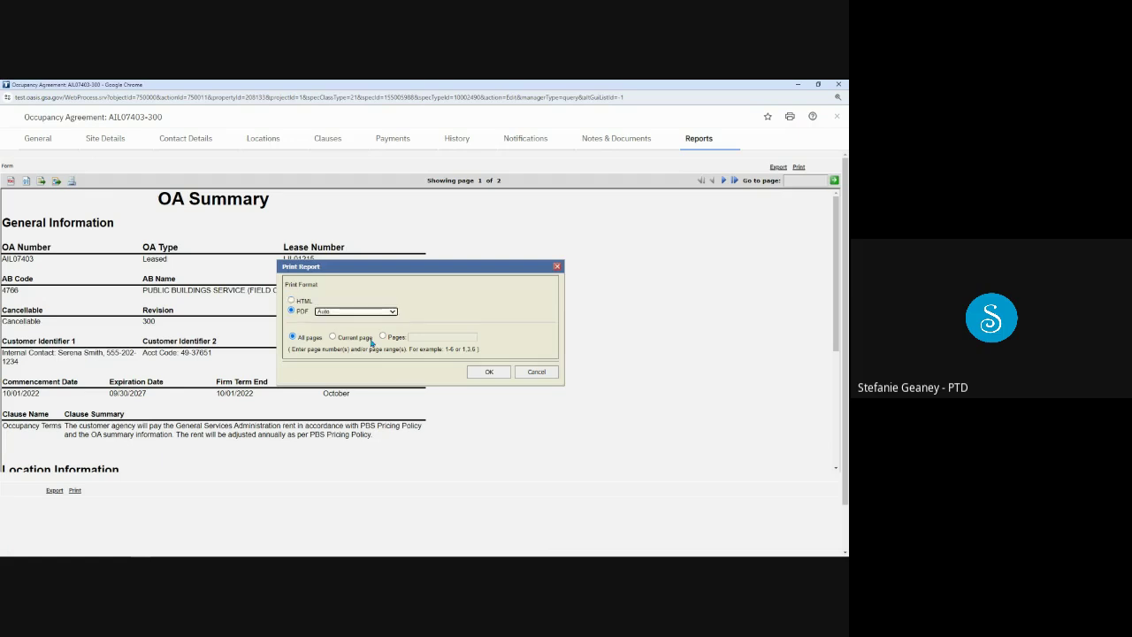
pyautogui.click(488, 374)
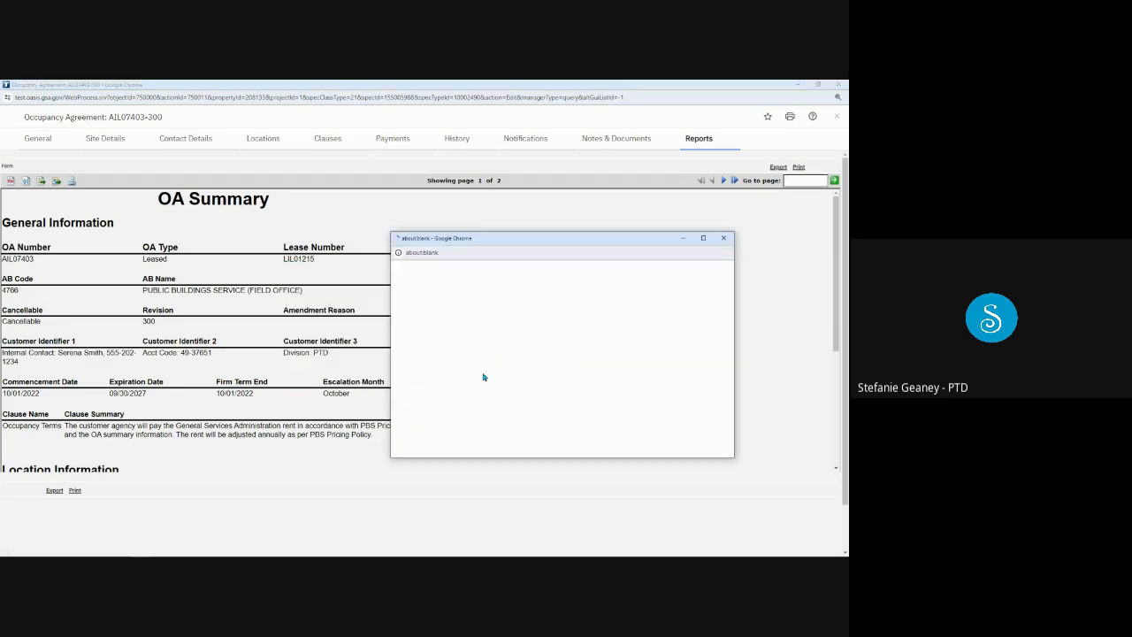
pyautogui.click(704, 238)
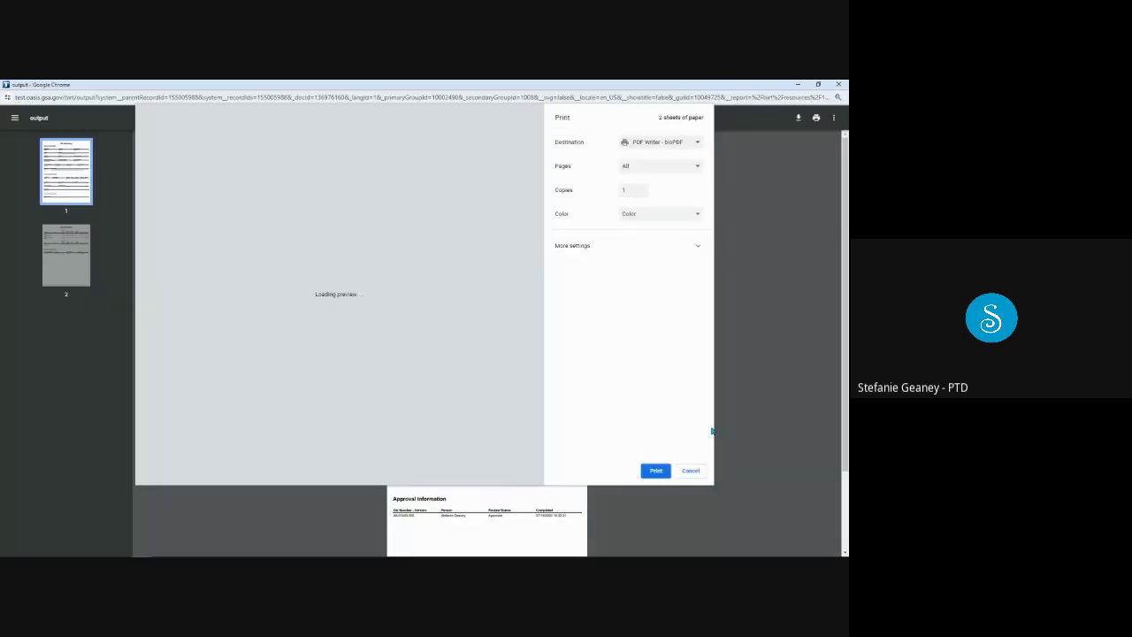
pyautogui.click(694, 471)
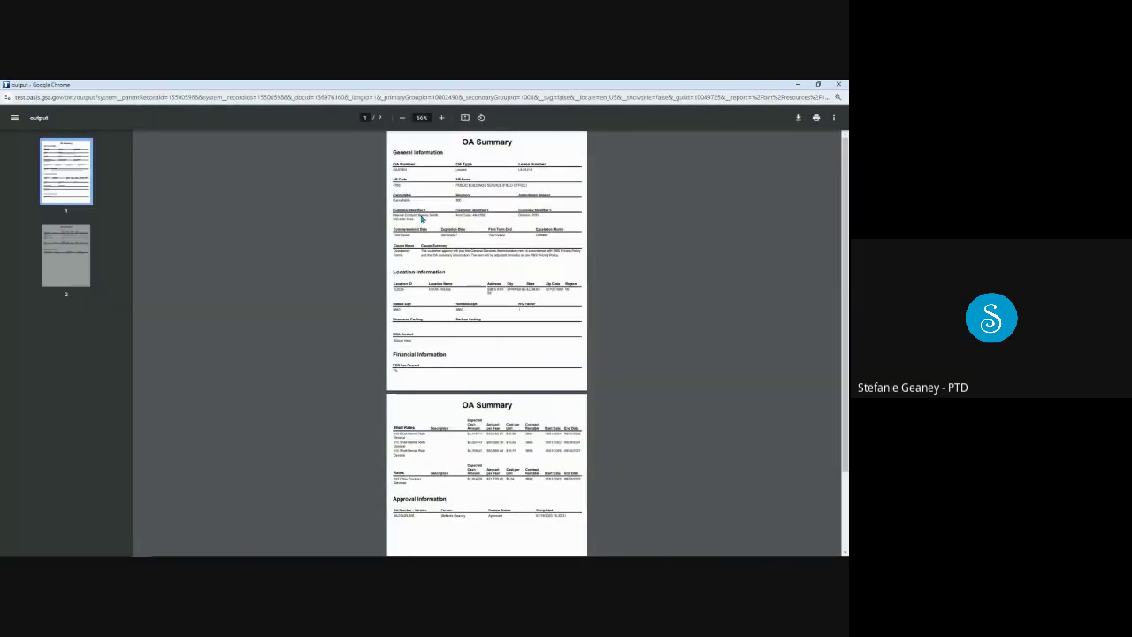
# Read the OA Summary PDF at 100% zoom through its rates and approval information, and minimize its window.
pyautogui.click(442, 118)
pyautogui.click(442, 117)
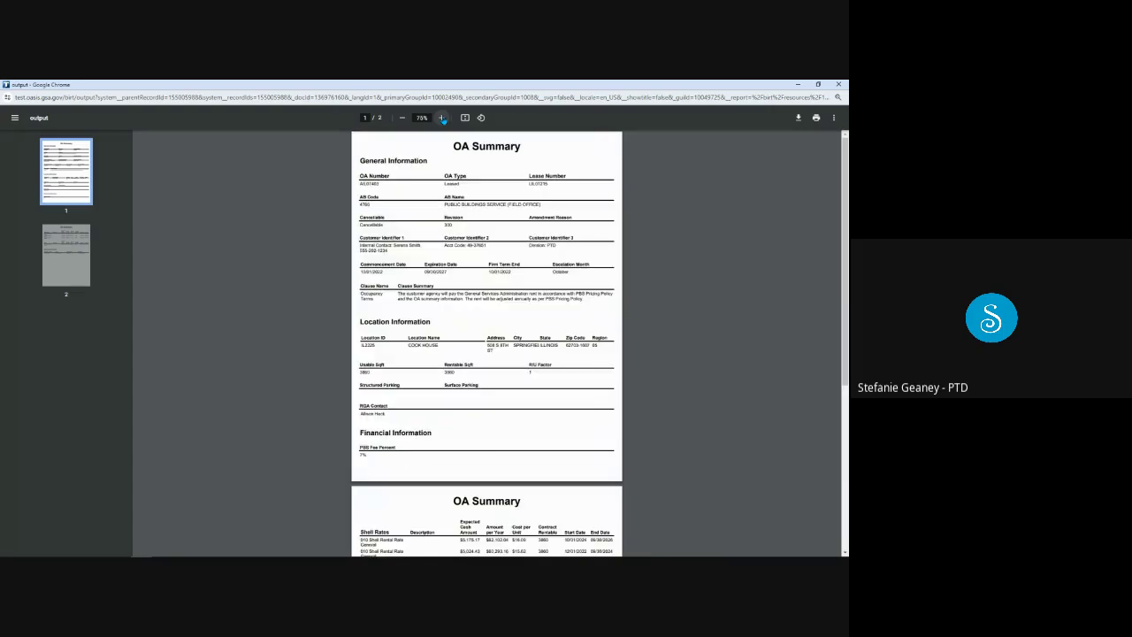
pyautogui.click(442, 118)
pyautogui.click(442, 117)
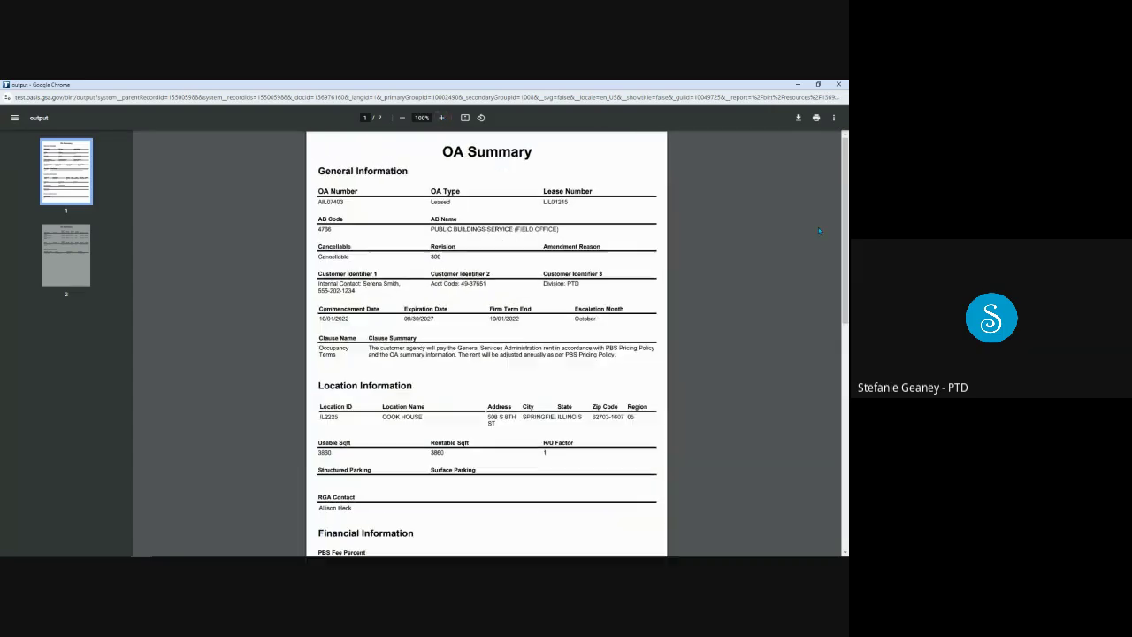
pyautogui.moveTo(846, 223); pyautogui.dragTo(824, 394)
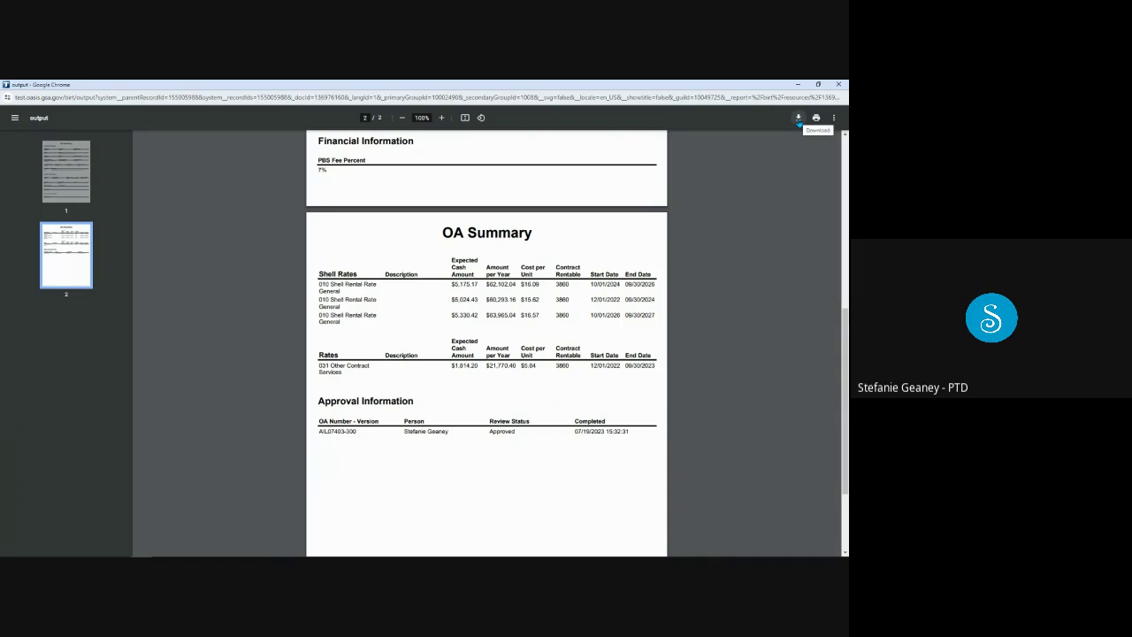
pyautogui.click(818, 85)
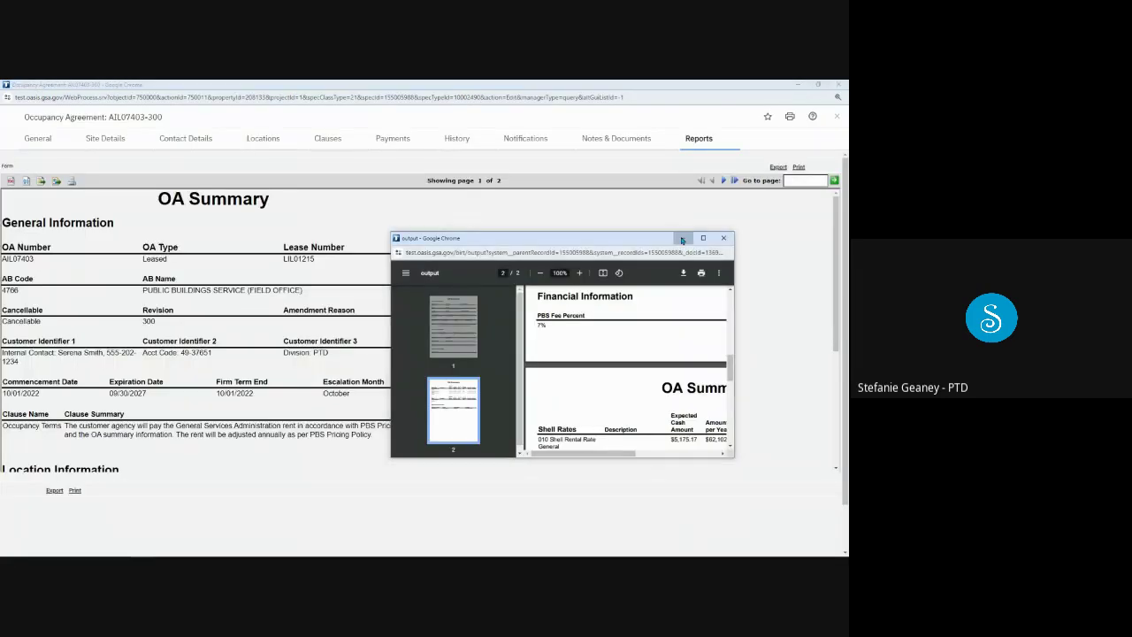
pyautogui.click(681, 238)
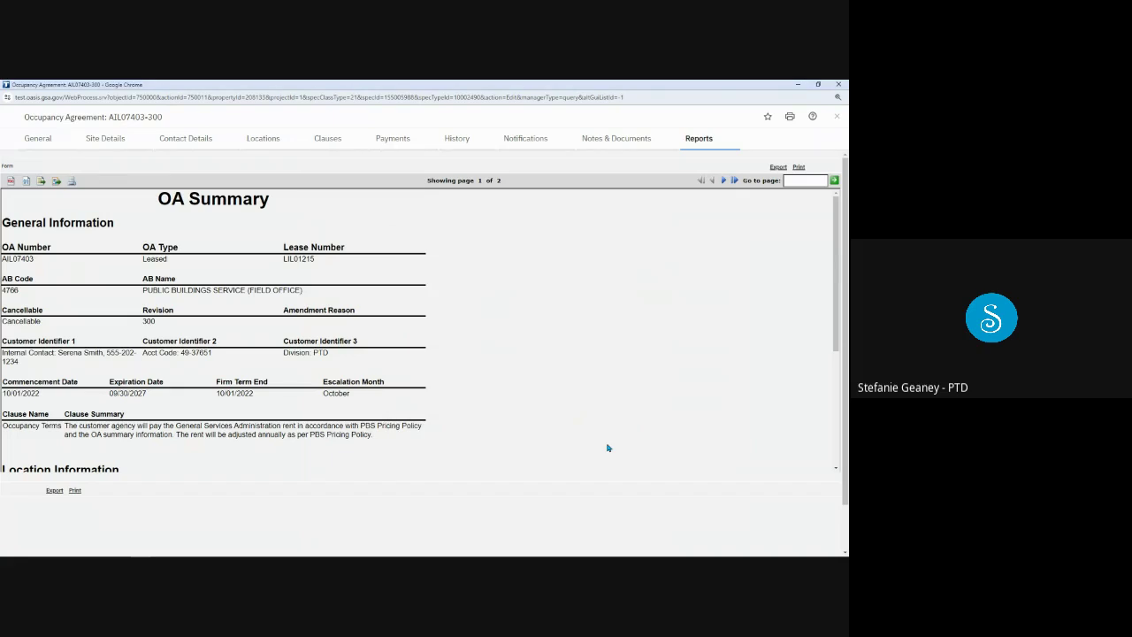
# Close agreement AIL07403 and open owned agreement AAK03334 from the unfiltered active OAs list in a maximized window.
pyautogui.click(836, 118)
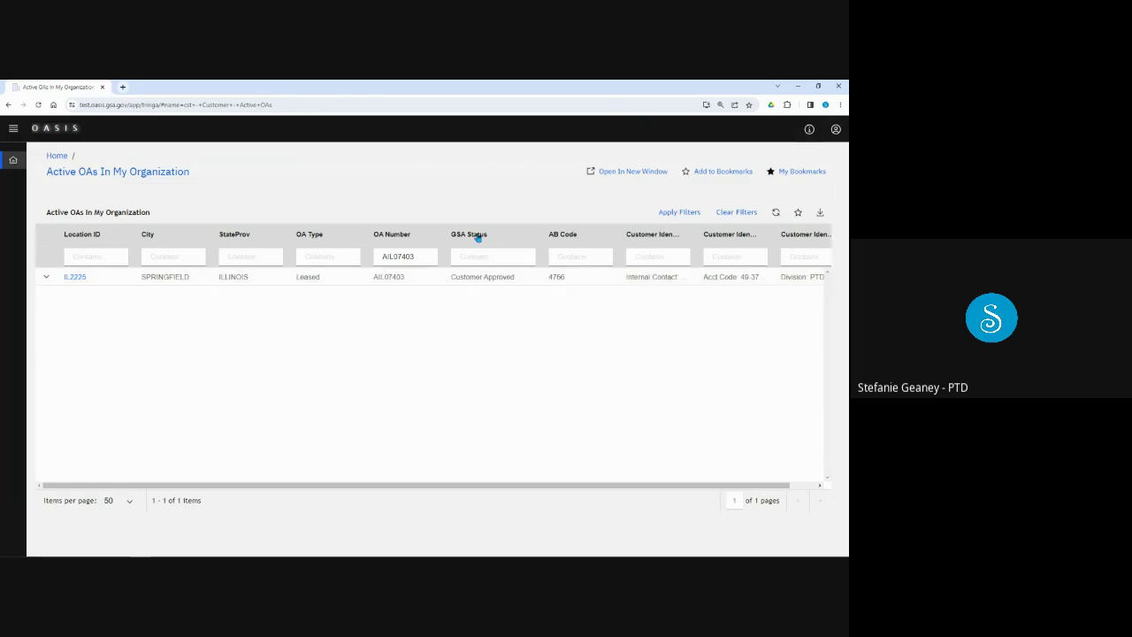
pyautogui.click(735, 213)
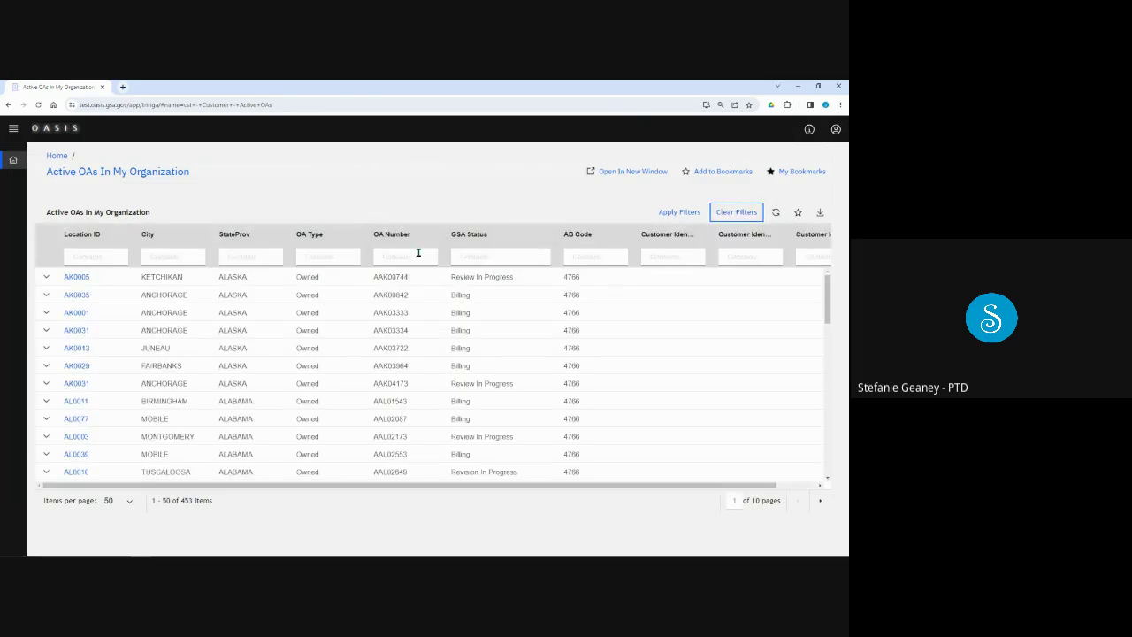
pyautogui.doubleClick(397, 329)
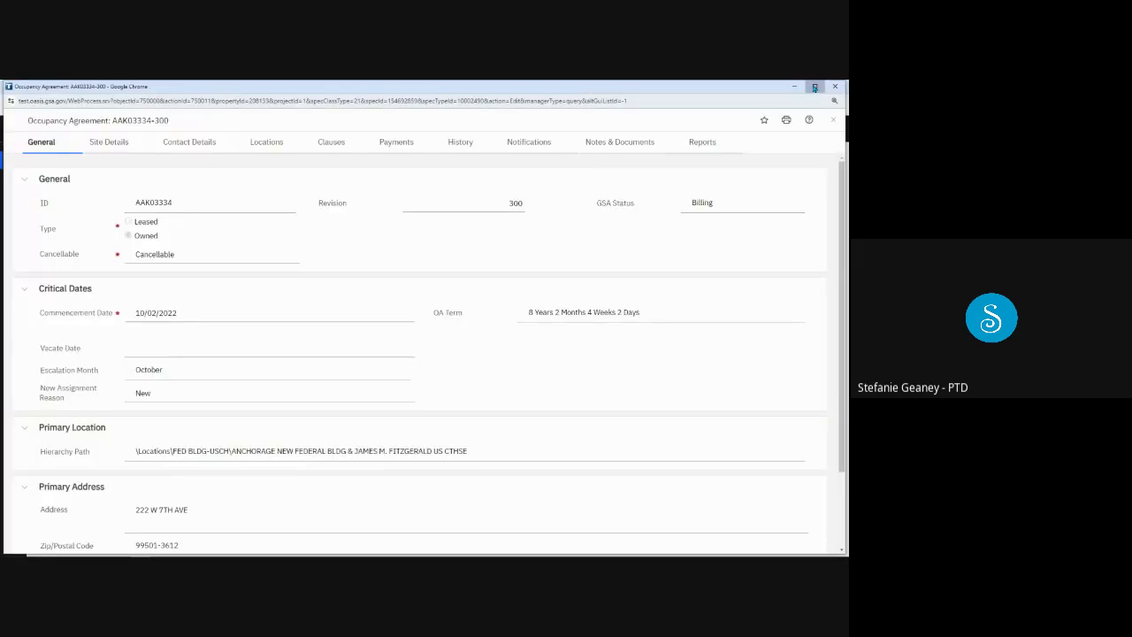
pyautogui.click(814, 87)
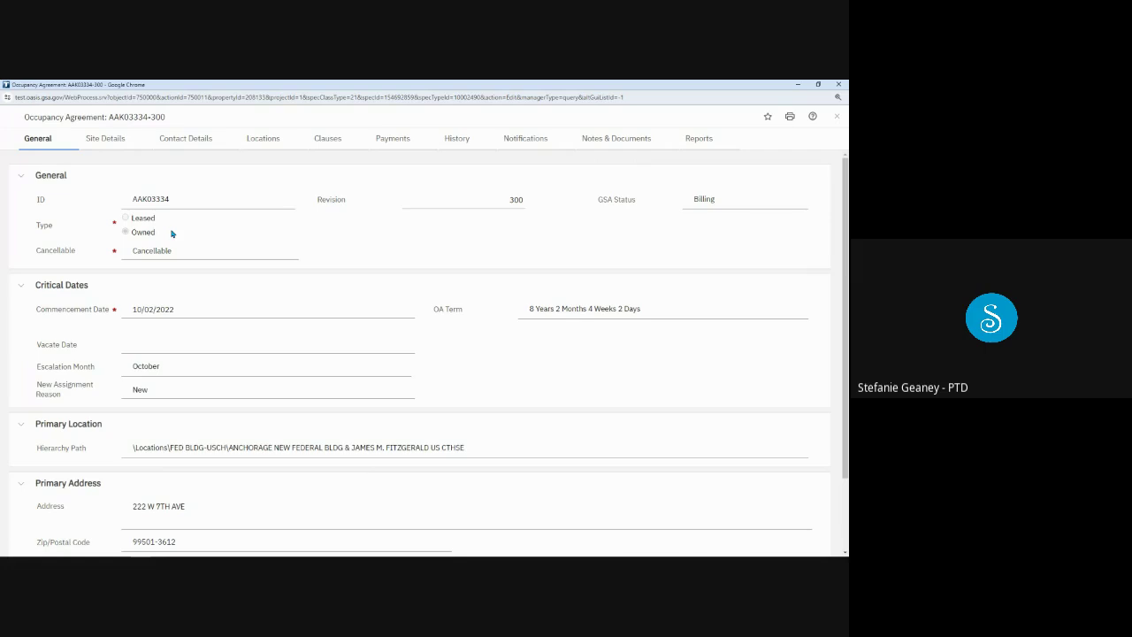
# Examine the owned agreement's recurring payment schedules and its individual monthly payments into 2024.
pyautogui.click(384, 141)
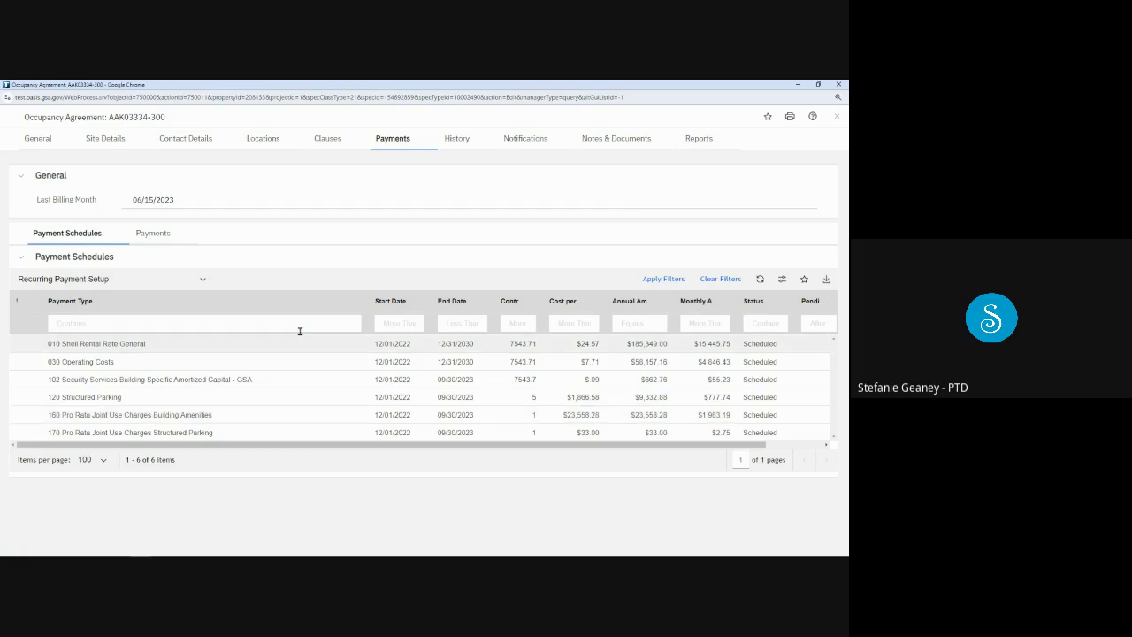
pyautogui.click(156, 232)
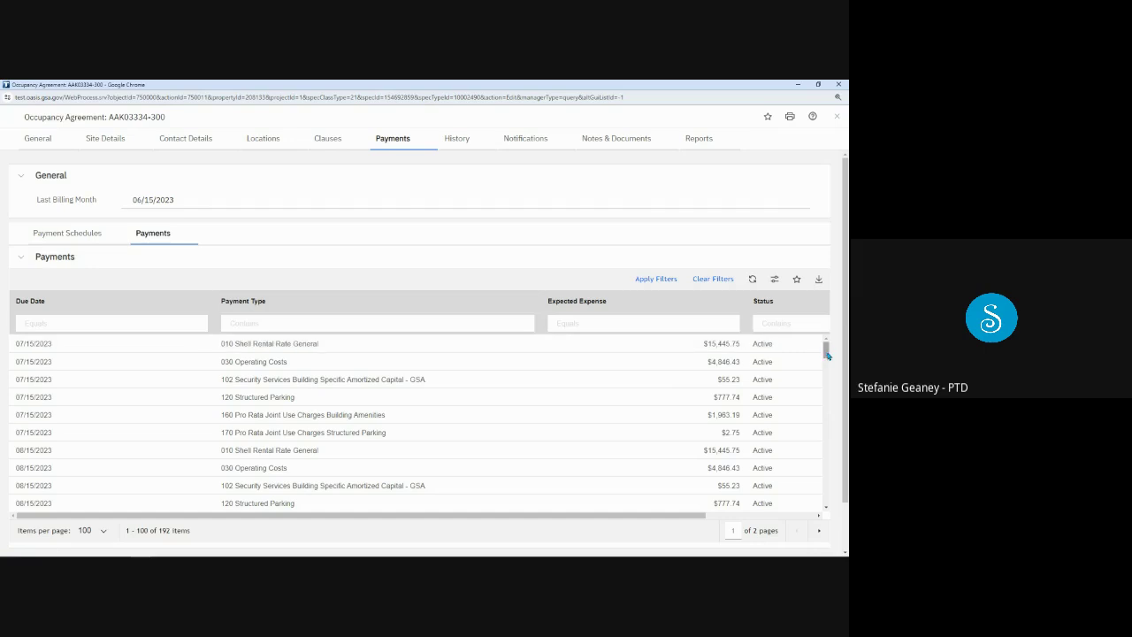
pyautogui.moveTo(827, 354); pyautogui.dragTo(824, 397)
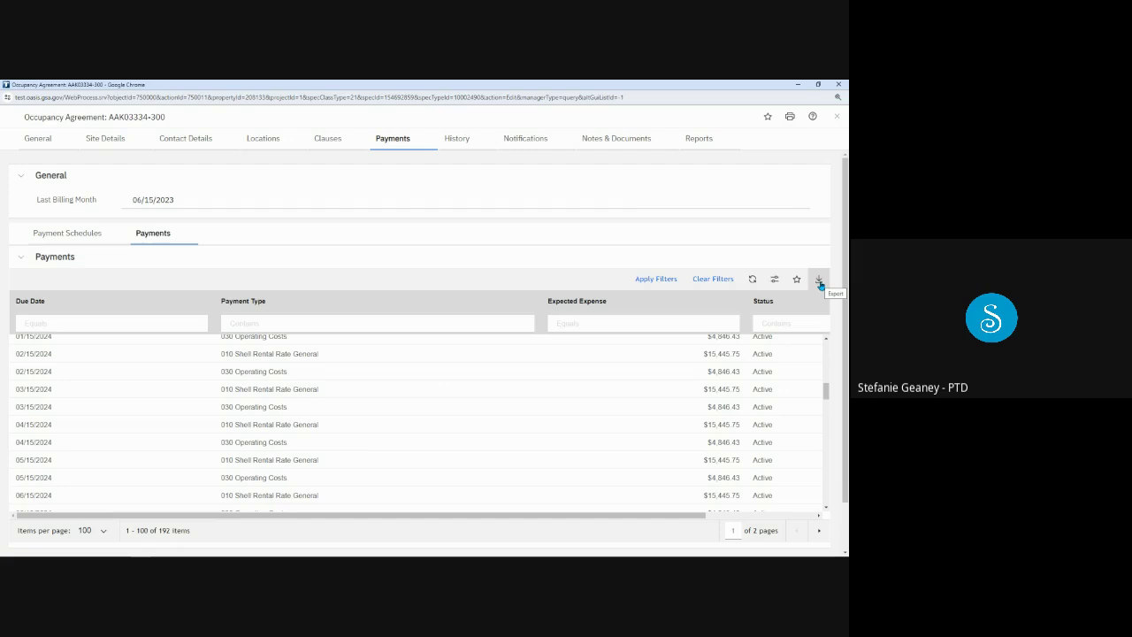
# Check the owned agreement's approval and appraiser reviews and its location square footage.
pyautogui.click(543, 140)
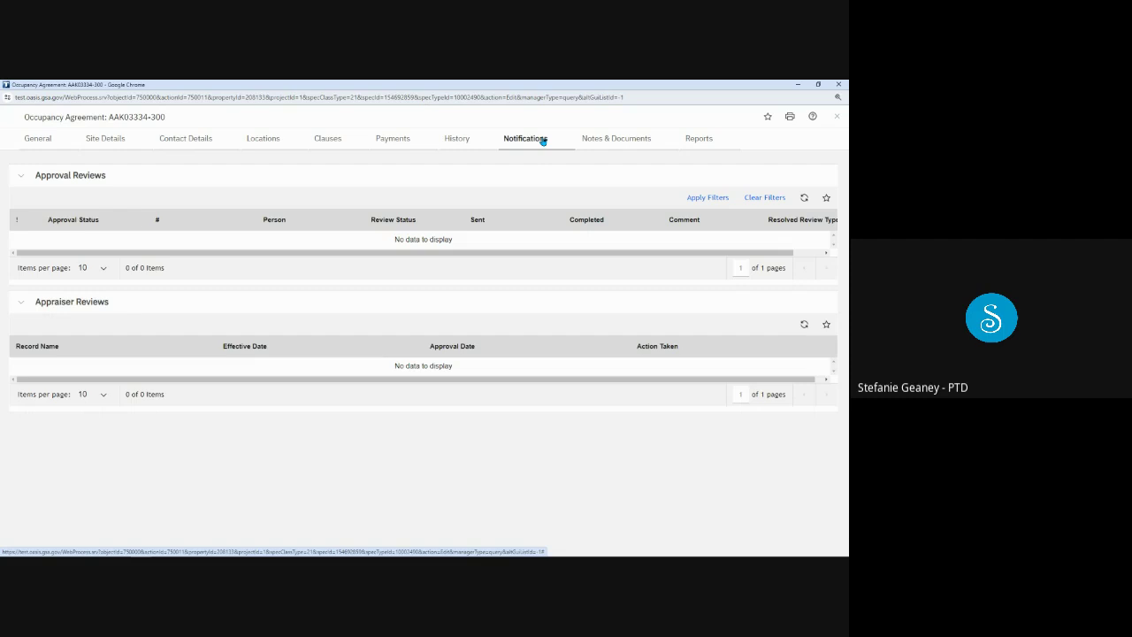
pyautogui.click(542, 141)
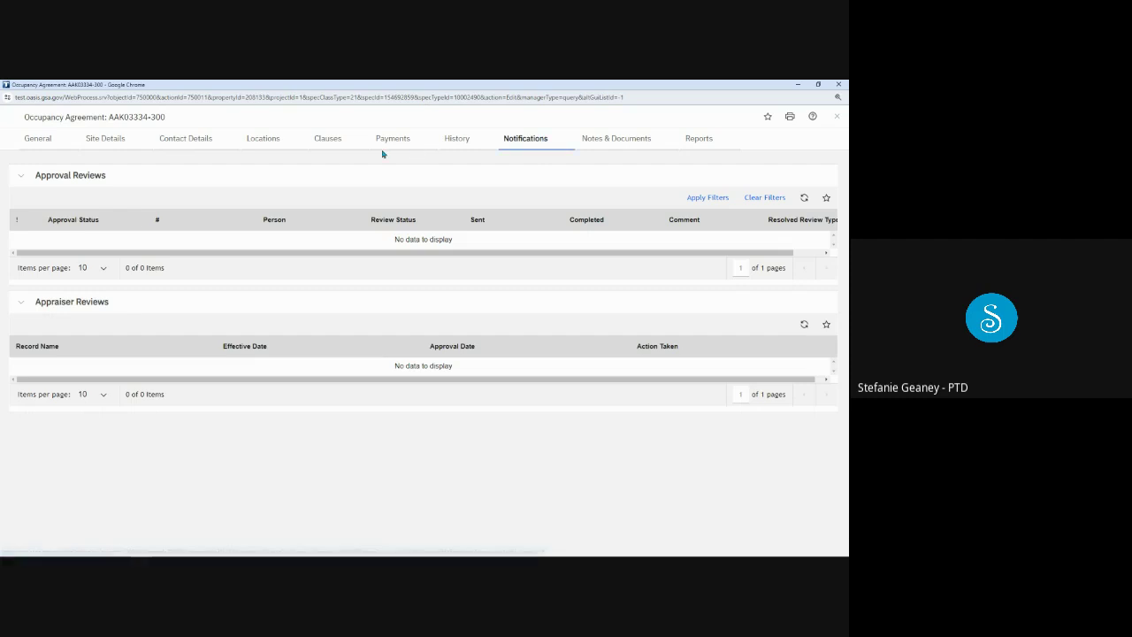
pyautogui.click(263, 139)
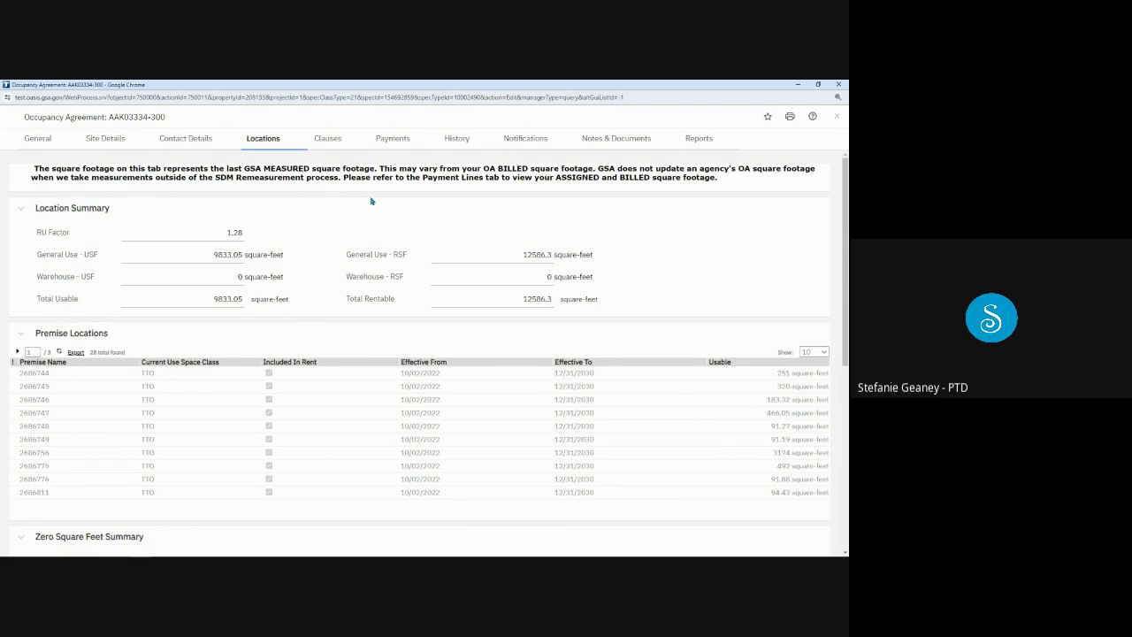
# Close agreement AAK03334 and return to the OASIS home page.
pyautogui.click(833, 119)
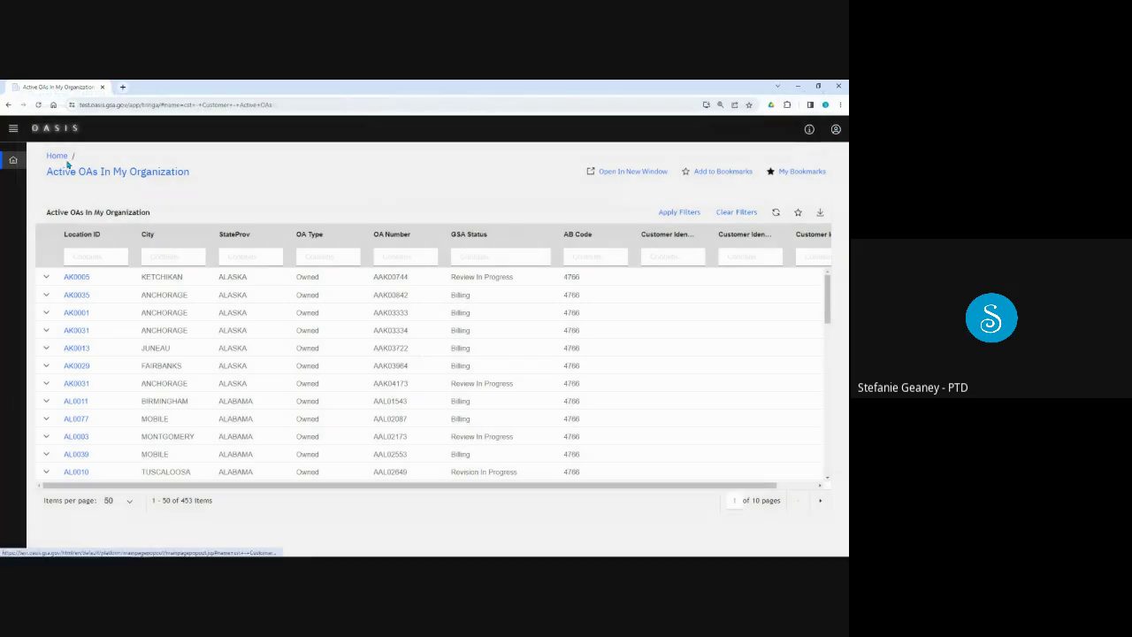
pyautogui.click(59, 156)
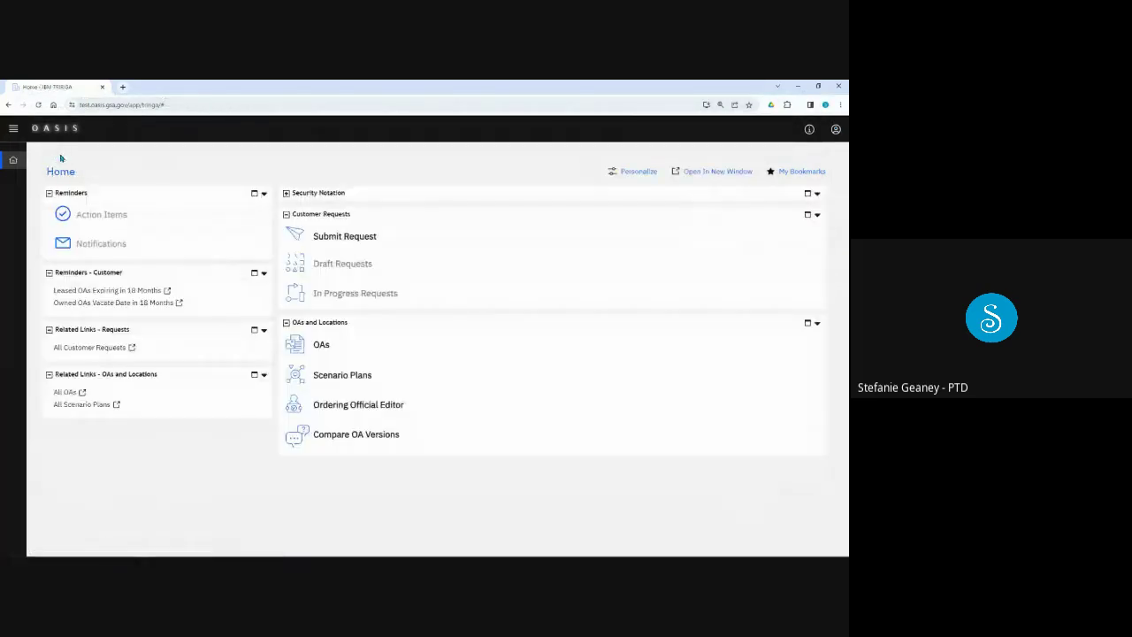